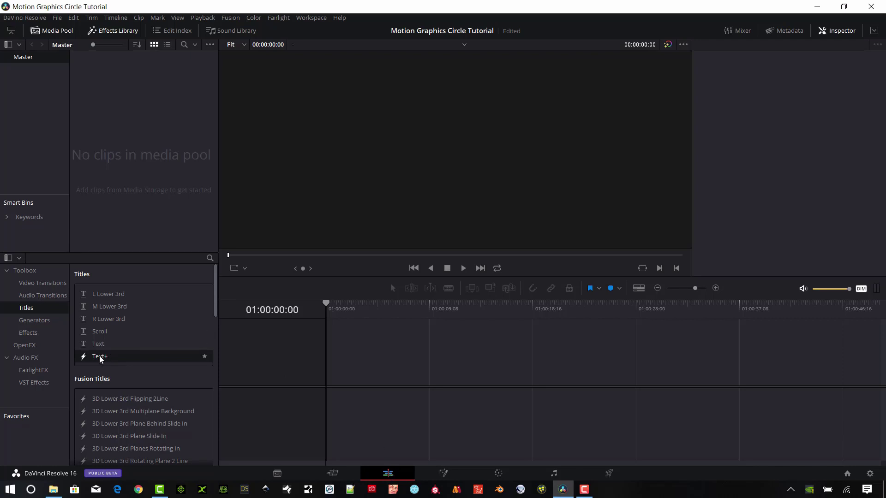
Add a Text+ title at the start of a new timeline's Video 1 track and extend it to 13 seconds
drag(100, 358, 326, 372)
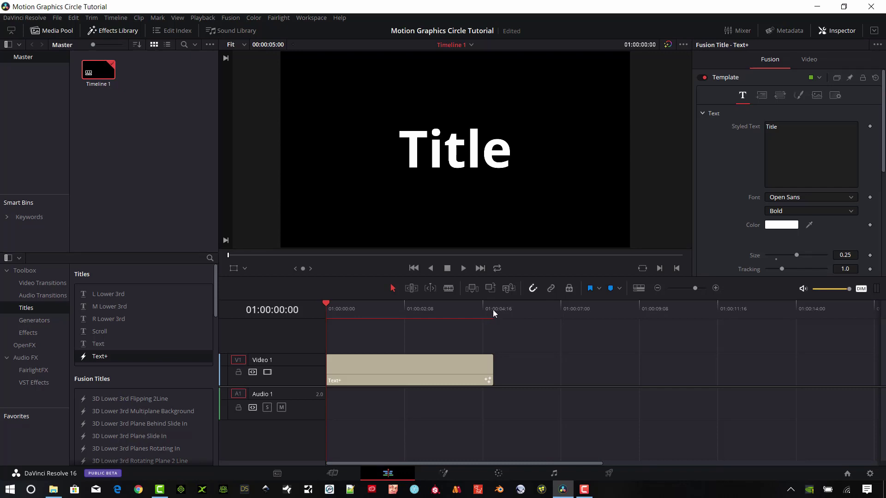
click(761, 309)
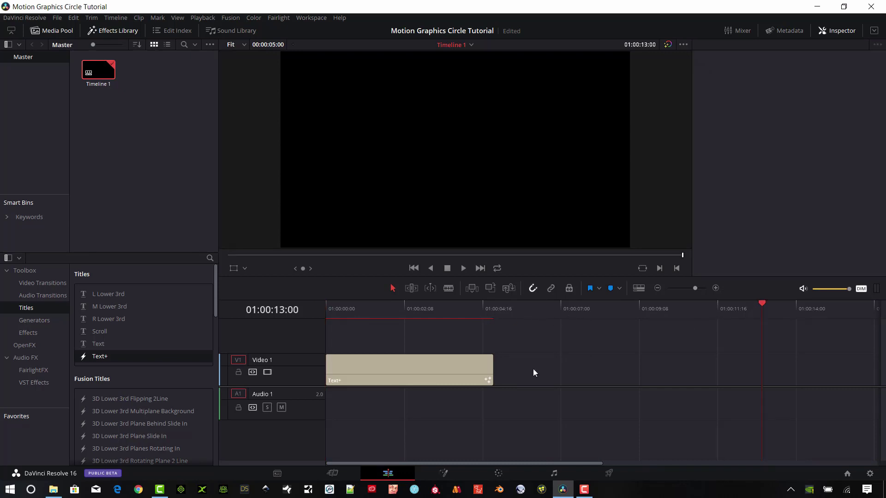
drag(491, 366, 762, 367)
drag(527, 309, 405, 318)
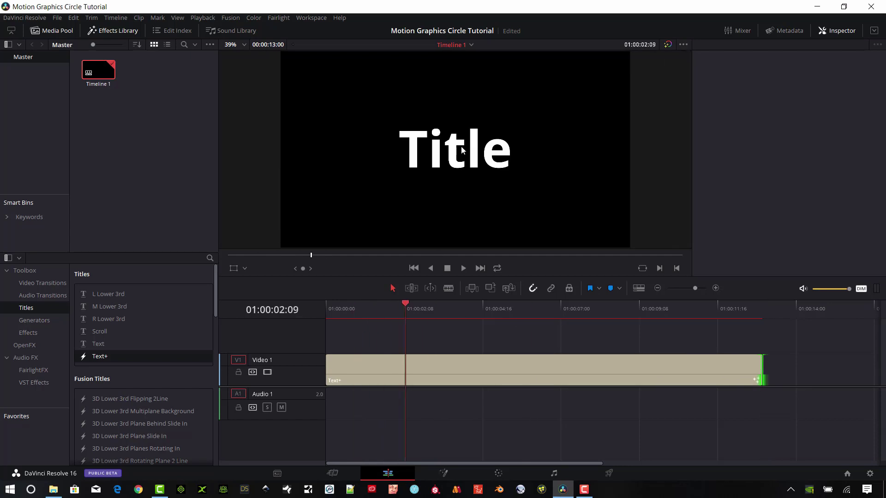
Replace the title clip's text with "Circular Text"
click(452, 165)
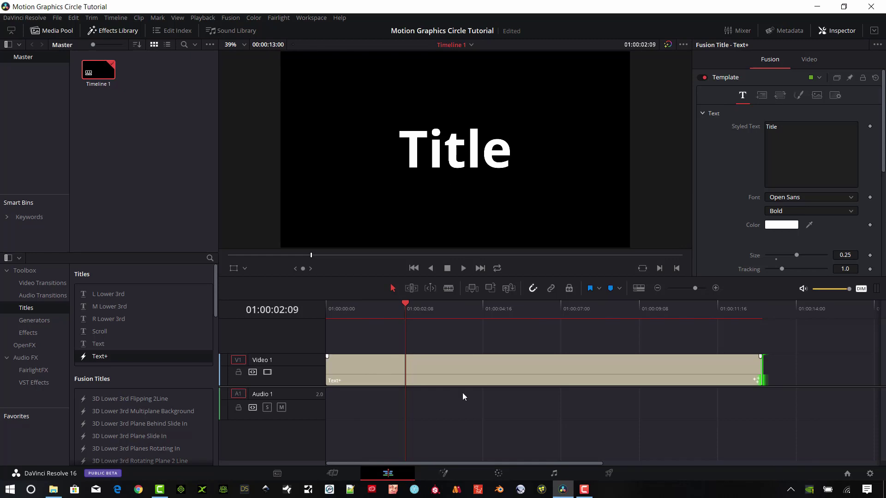
click(450, 372)
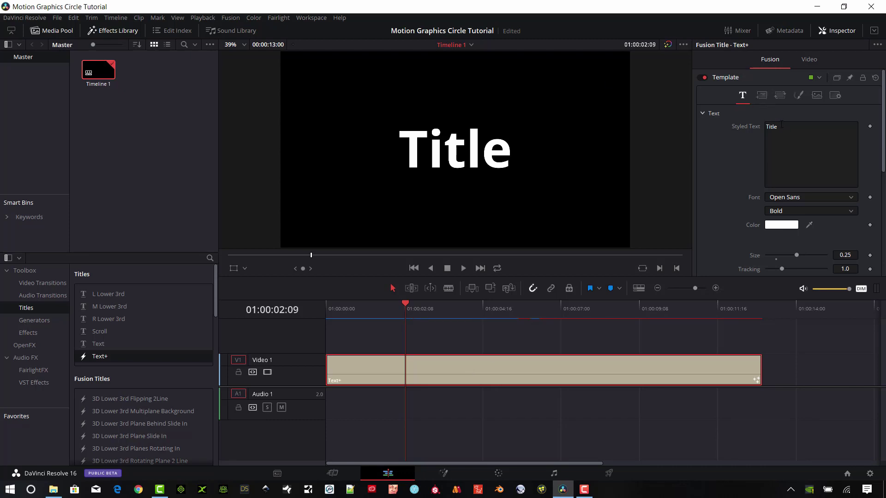
click(780, 125)
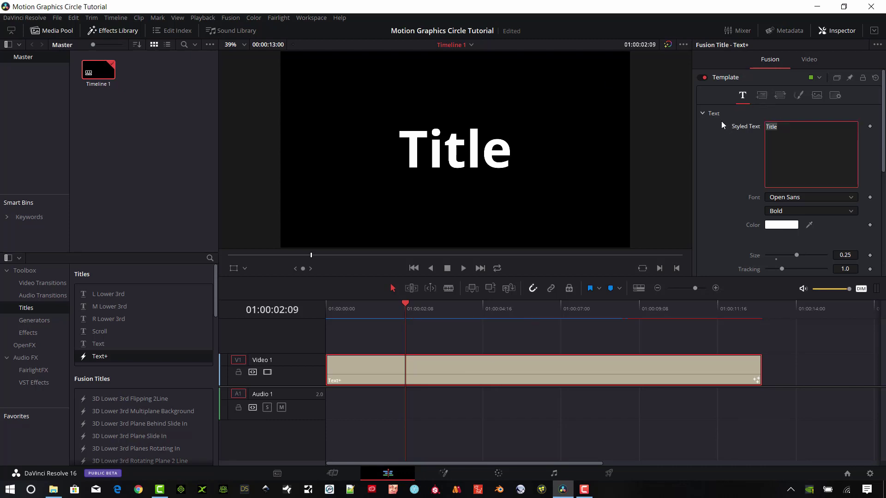
text(Circ)
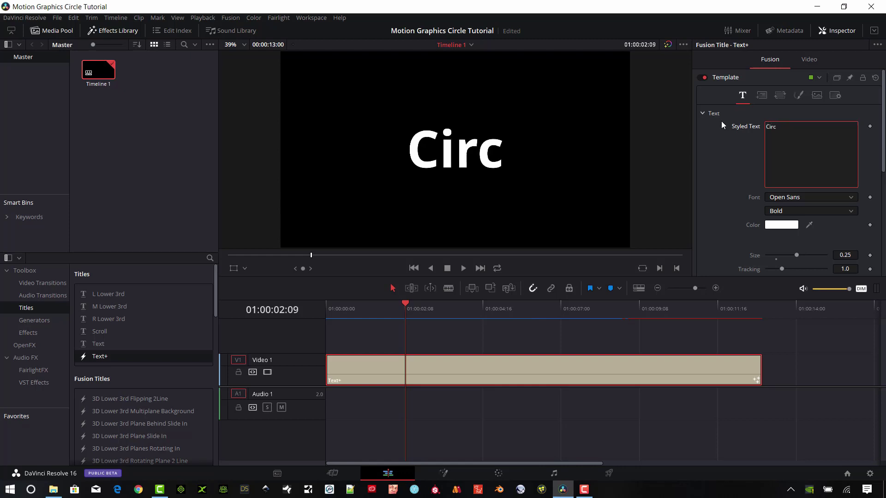
text(ular Text)
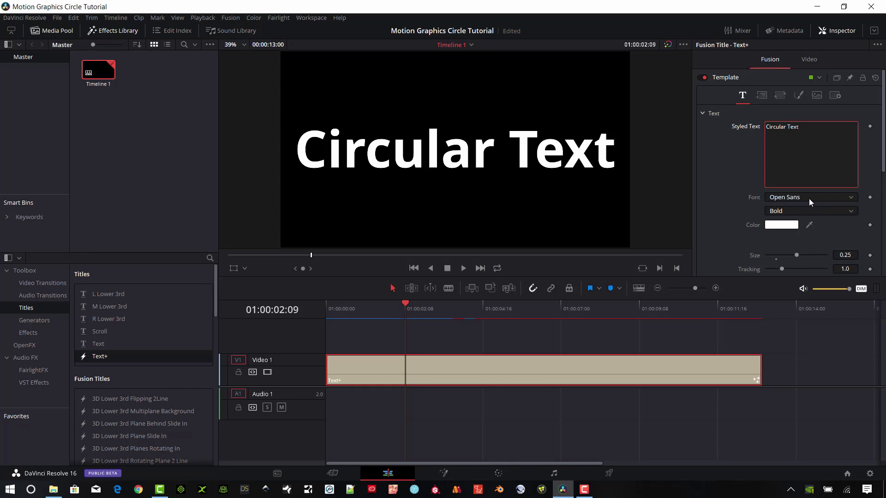
Change the title's text color to red (#ff0000)
click(790, 225)
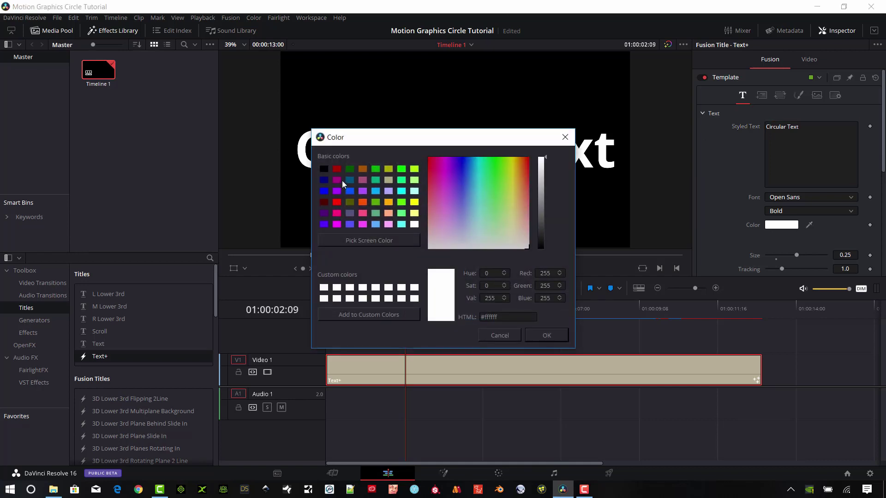
click(340, 203)
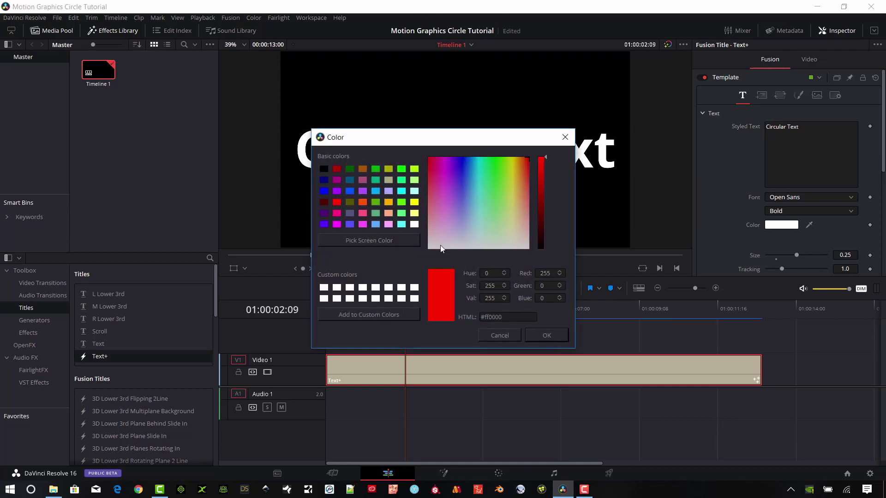
key(Return)
Set the title's line spacing to 0.976 and its vertical anchor to 0.22
scroll(839, 237, down, 3)
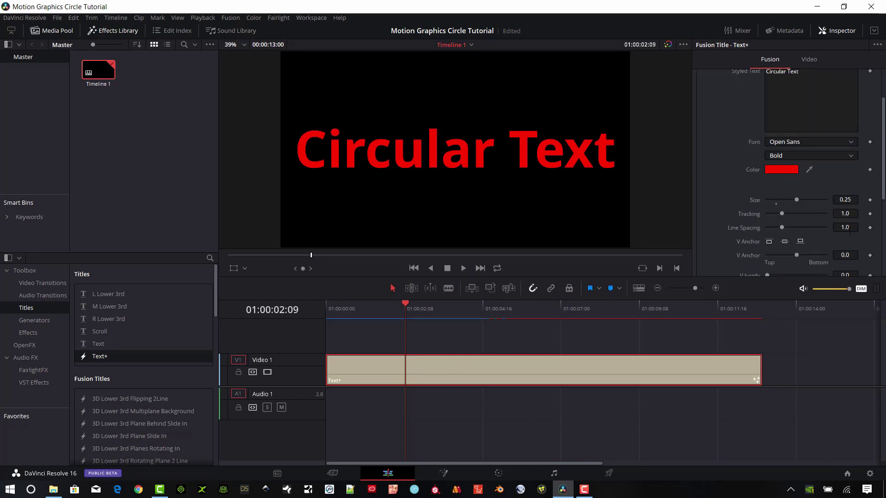
drag(850, 231, 846, 227)
key(j)
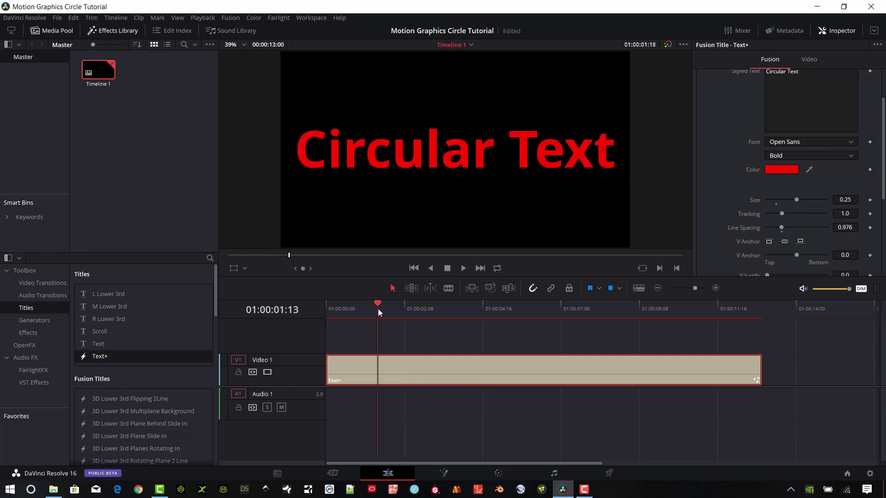
scroll(784, 214, down, 2)
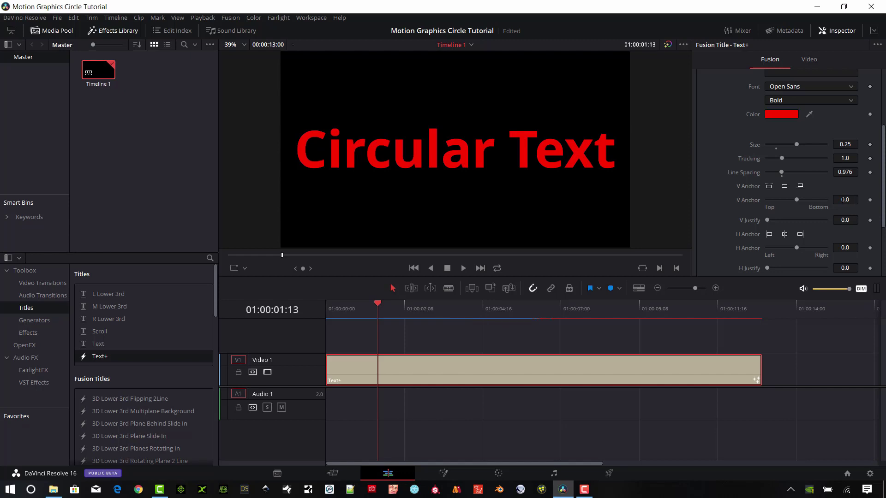
click(852, 200)
text(0.22)
key(Tab)
scroll(826, 68, up, 5)
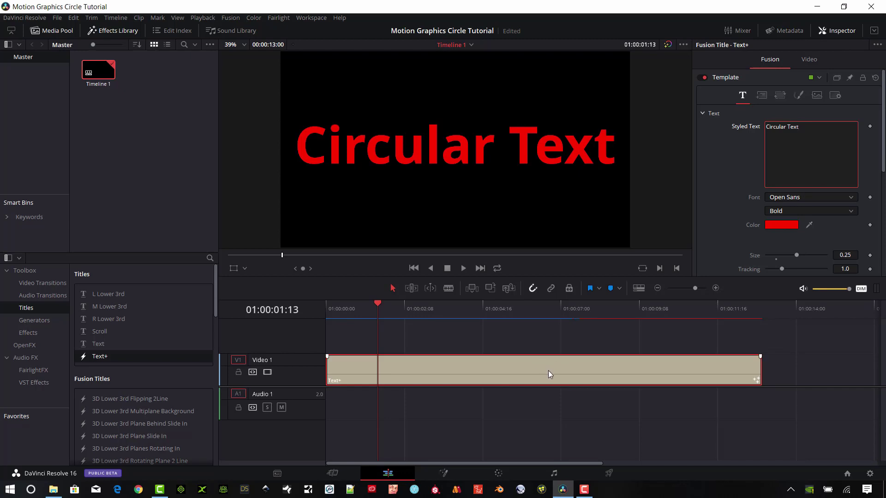
Enable shading element 2 as an outline on the title and set its color to white (#ffffff)
click(801, 96)
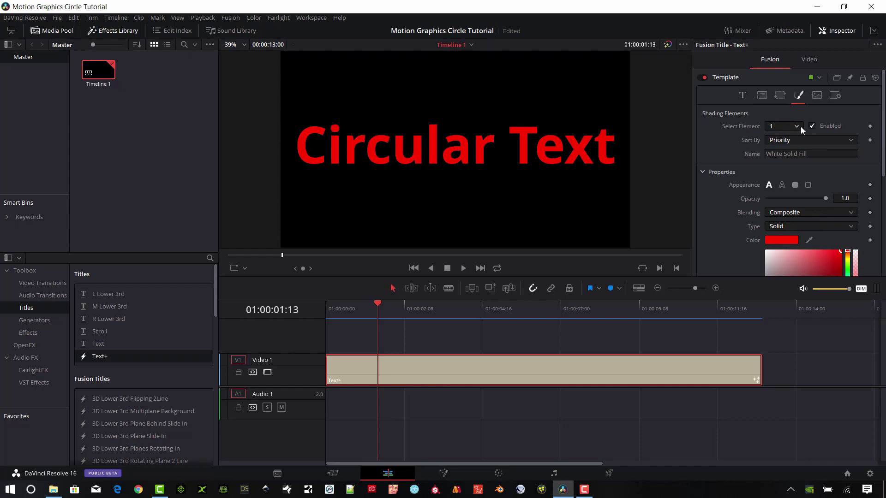
click(796, 126)
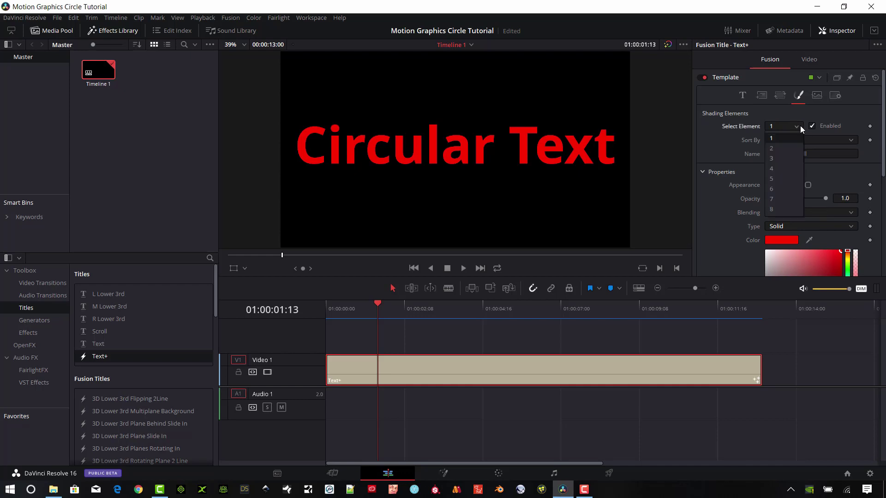
click(779, 149)
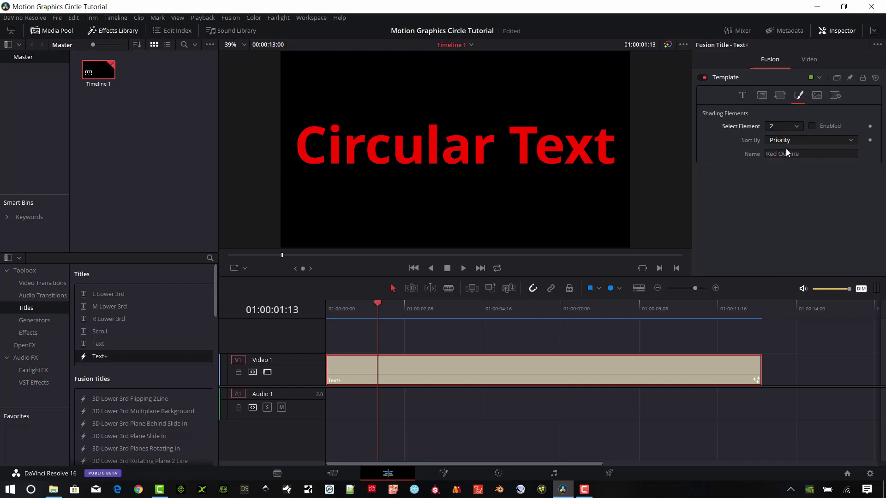
click(811, 126)
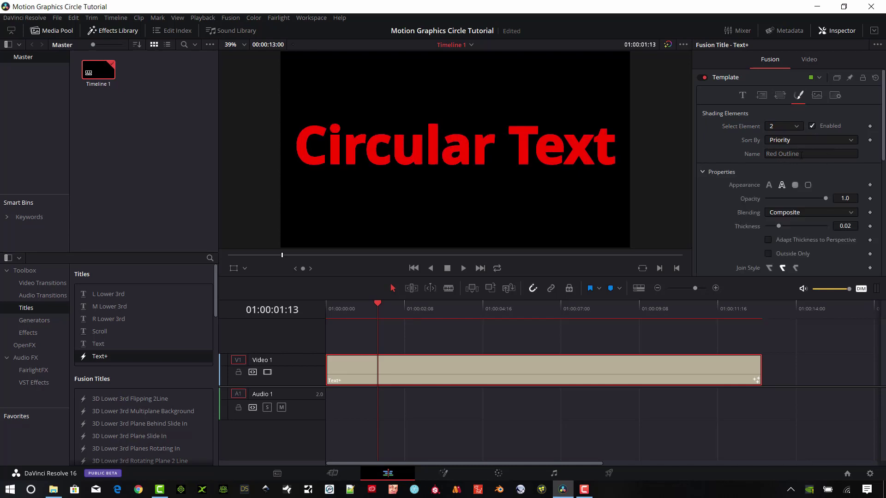
scroll(795, 184, down, 3)
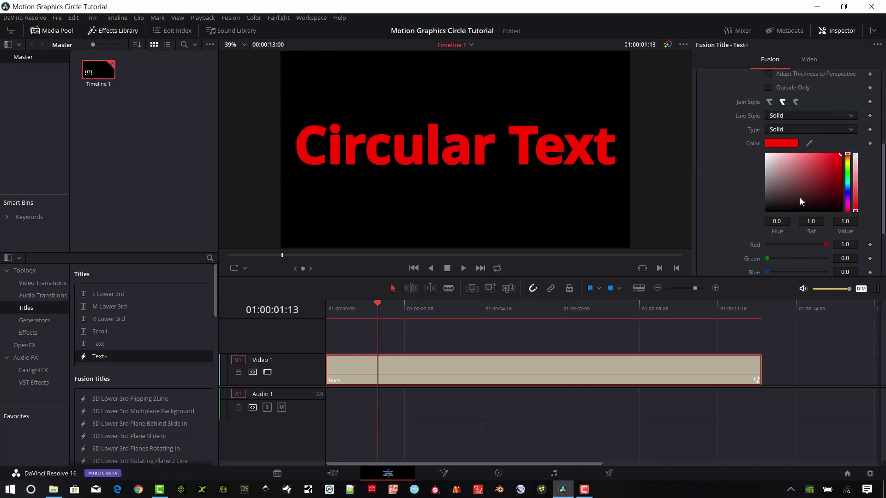
click(787, 144)
click(323, 295)
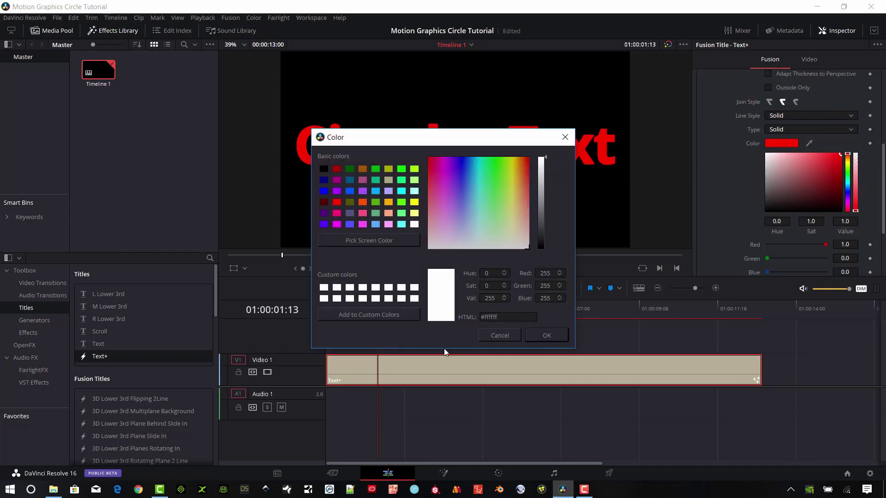
click(535, 338)
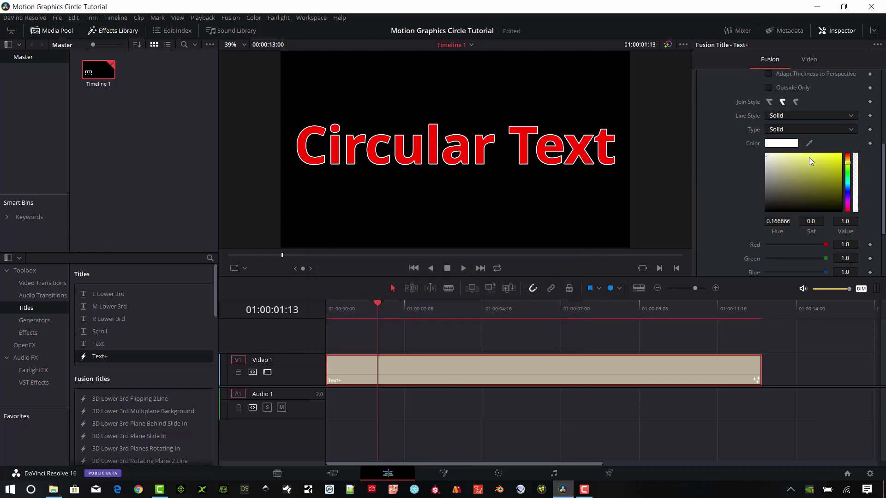
Reduce the white outline's thickness to about 0.0157
scroll(811, 154, up, 1)
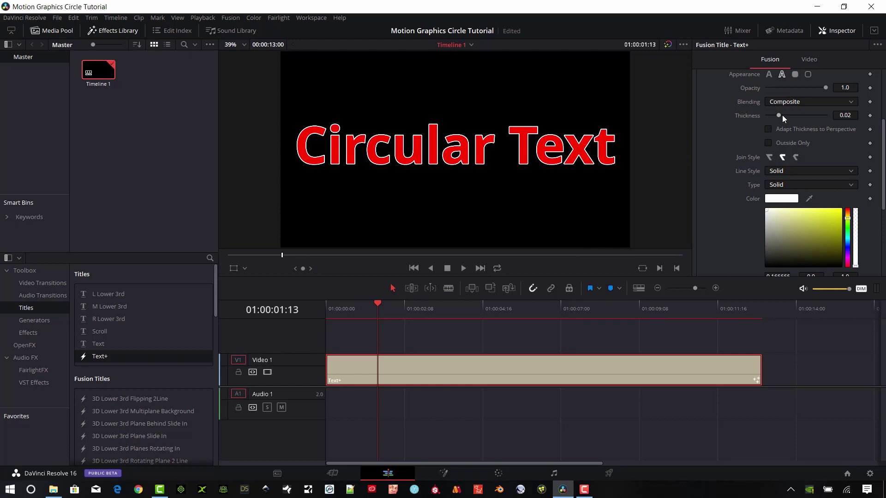
drag(779, 114, 777, 114)
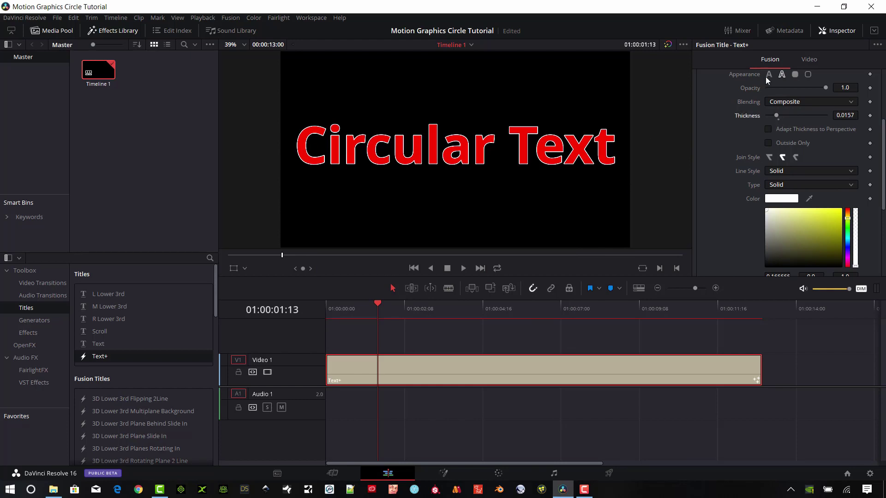
scroll(775, 87, up, 1)
scroll(774, 87, up, 1)
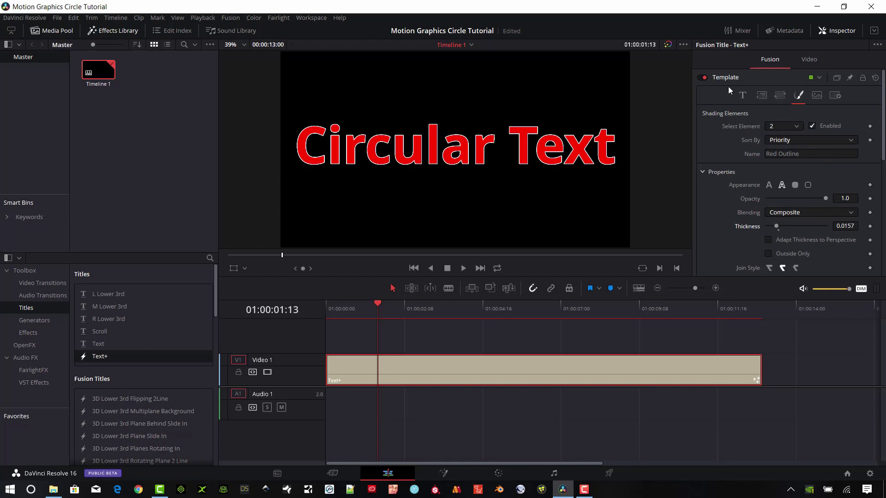
Set the title's layout type to Circle and its layout size to 0.53
click(762, 95)
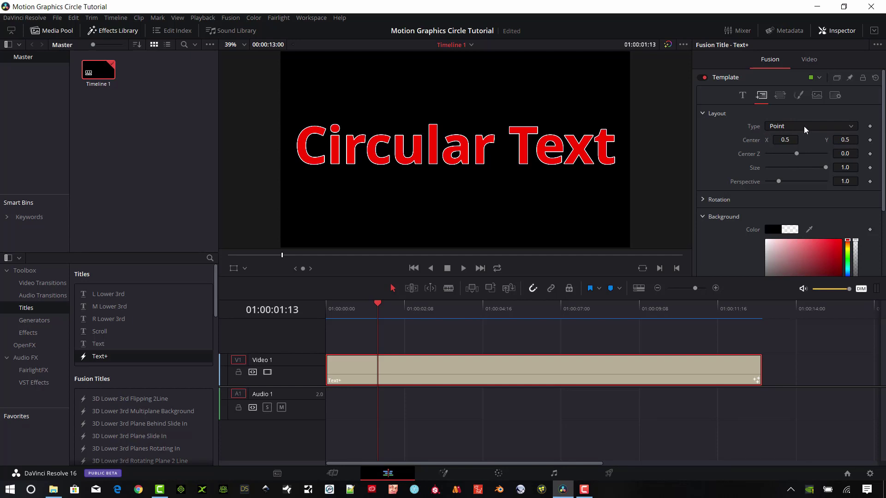
click(853, 130)
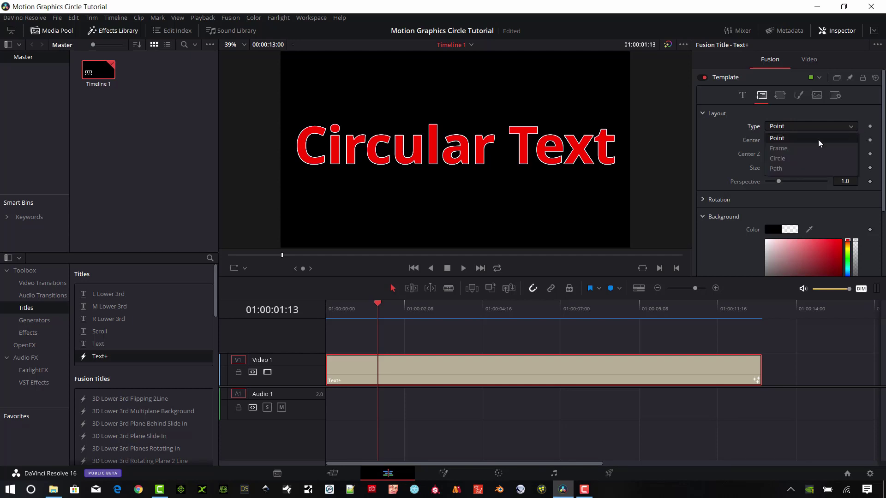
click(794, 162)
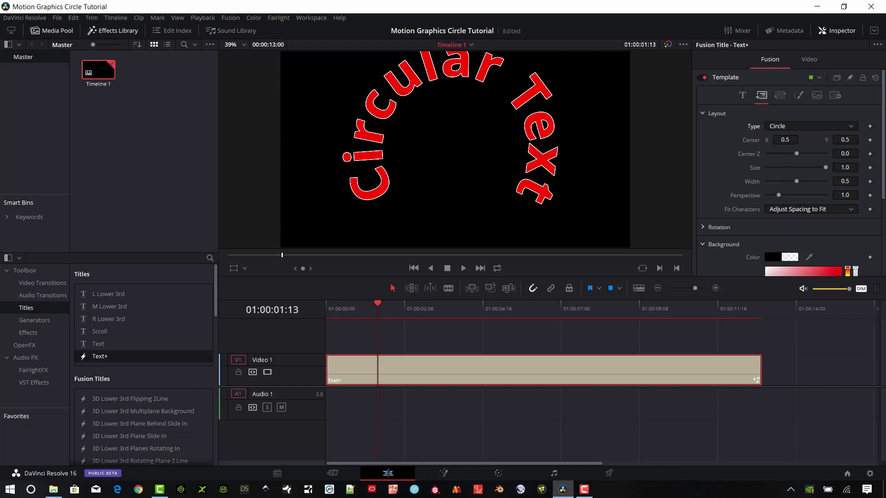
click(844, 168)
key(BackSpace)
text(0.53)
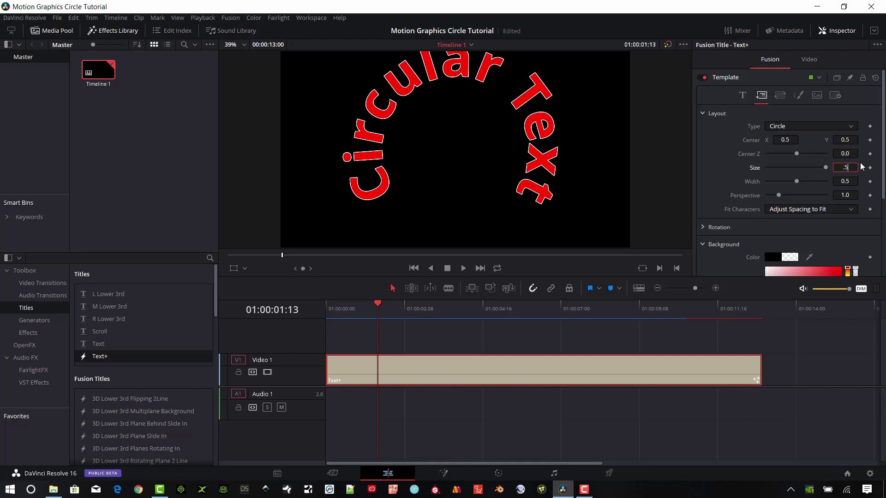
key(Return)
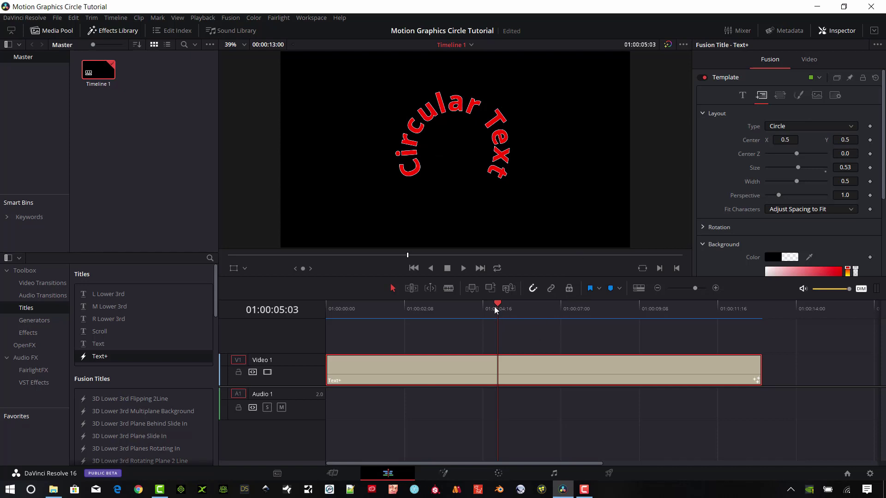
Add three video tracks above Video 1, up to Video 4
right_click(304, 353)
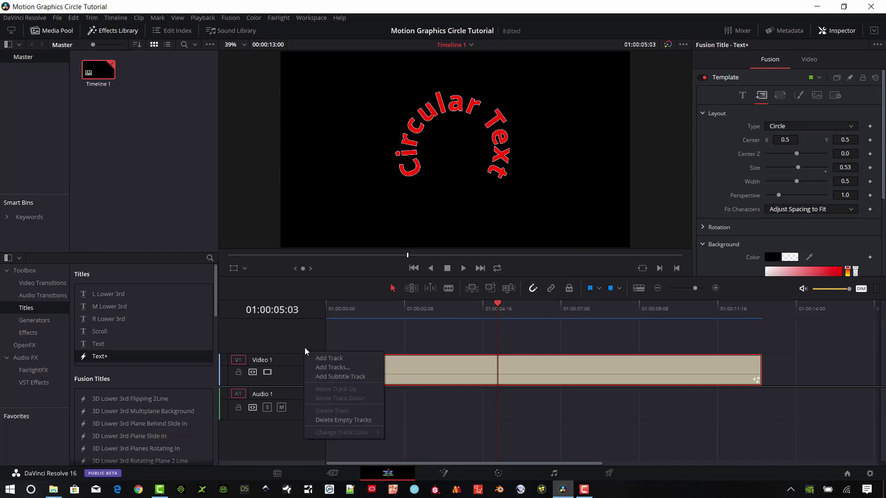
click(326, 359)
right_click(307, 343)
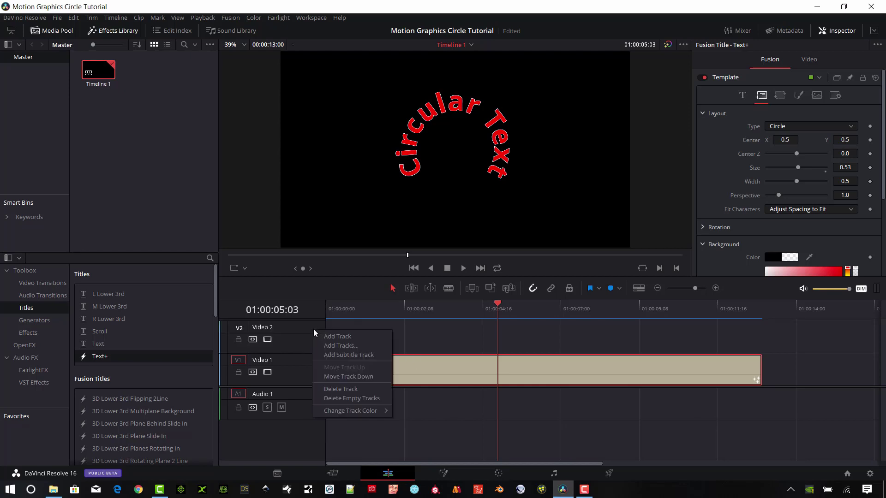
click(336, 341)
drag(304, 354, 301, 355)
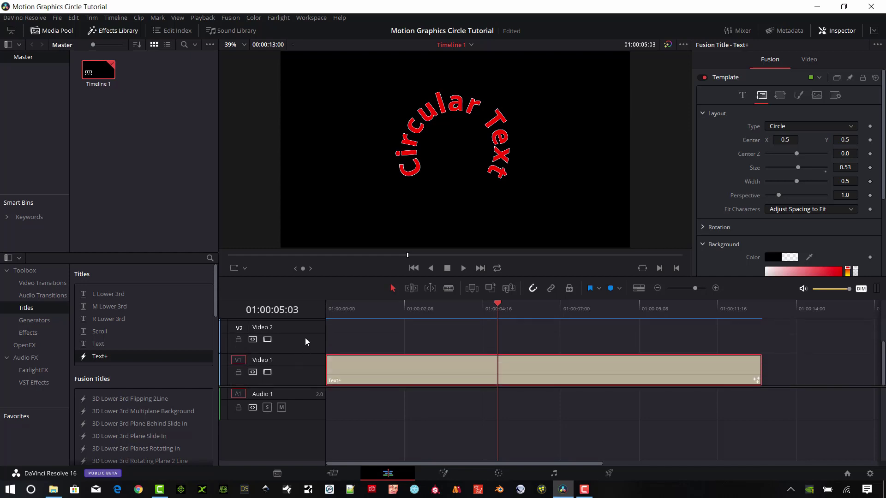
right_click(306, 342)
click(330, 346)
Move the Text+ clip up to the Video 4 track and place the playhead at 01:00:02:02
scroll(365, 371, down, 2)
drag(372, 368, 366, 328)
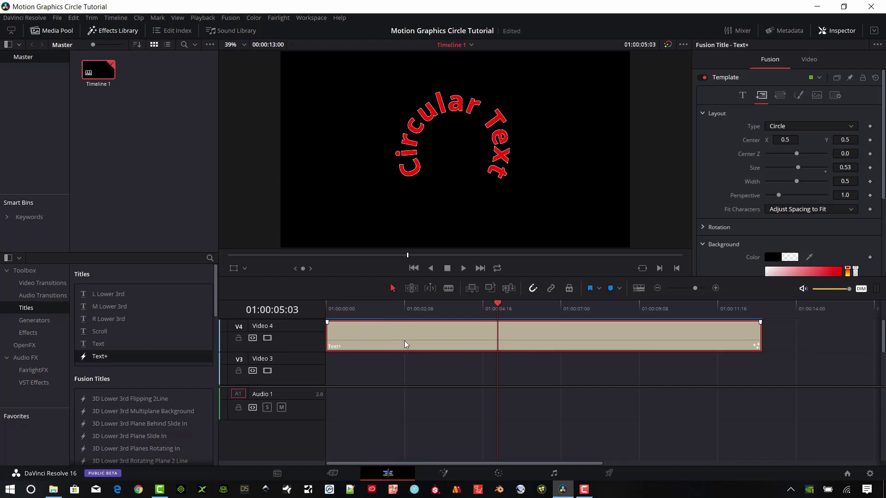
drag(408, 306, 486, 308)
drag(371, 307, 396, 306)
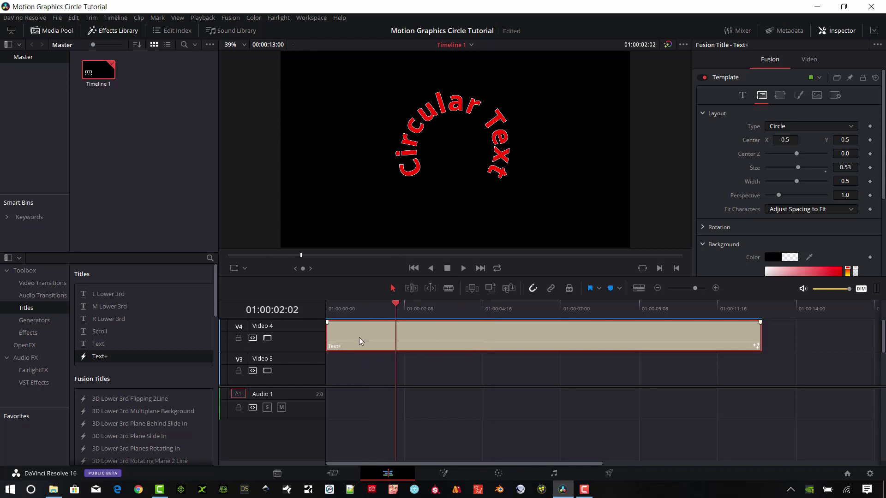
scroll(360, 362, down, 1)
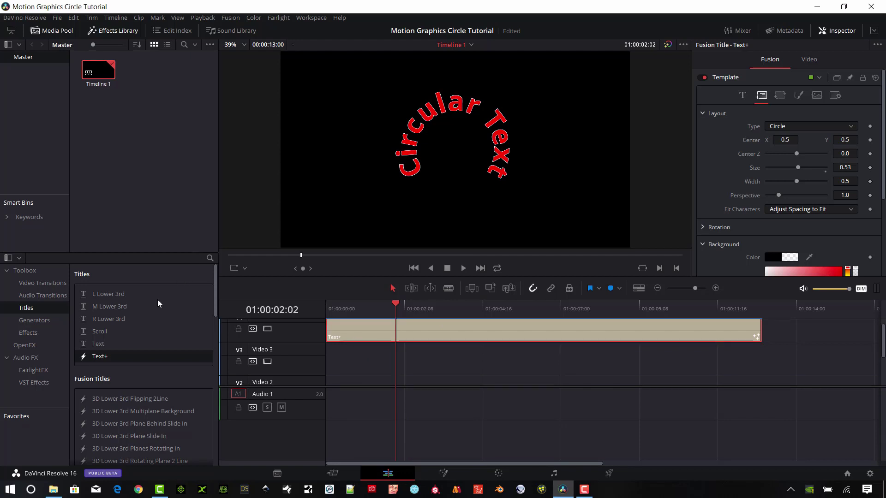
Add a Text+ title at the start of Video 3 and extend it to match the length of the clip above
drag(119, 356, 328, 364)
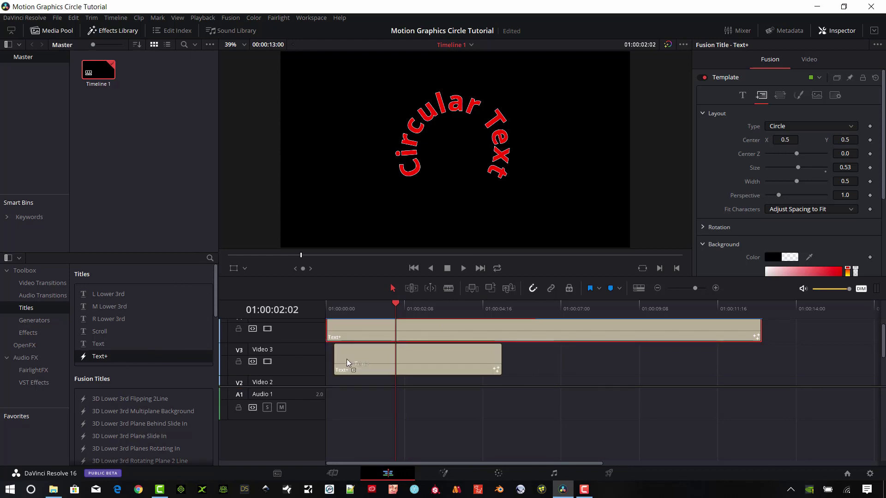
drag(492, 355, 760, 351)
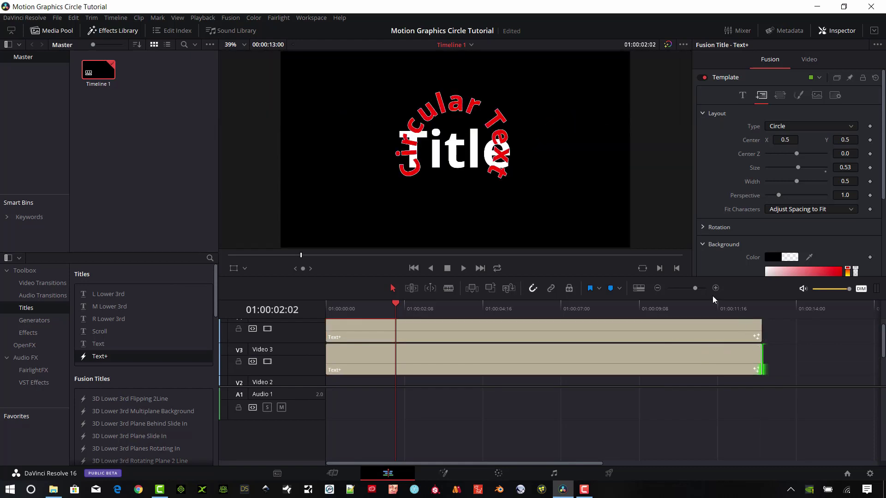
click(474, 352)
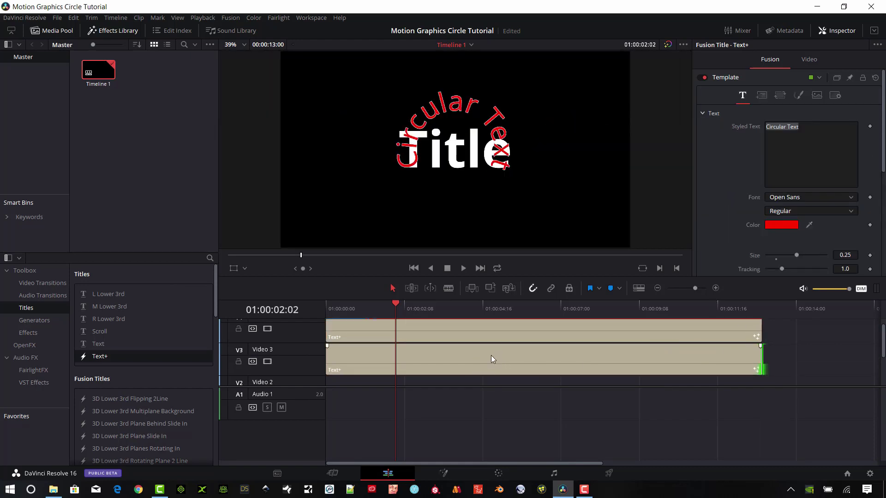
Change the text color of the Video 3 title to red
click(628, 347)
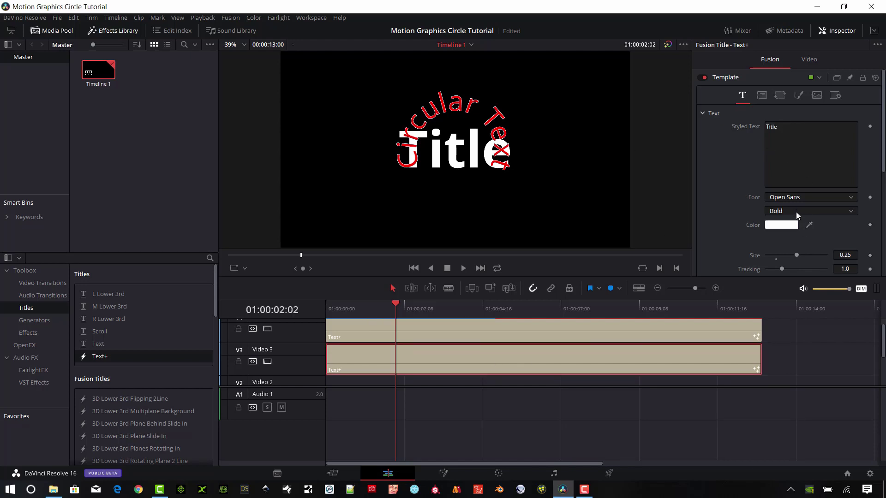
click(788, 228)
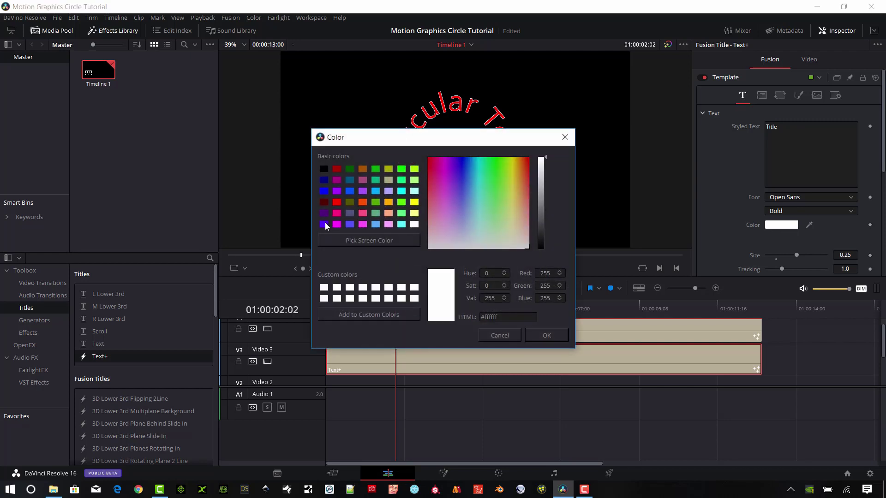
click(337, 203)
click(546, 336)
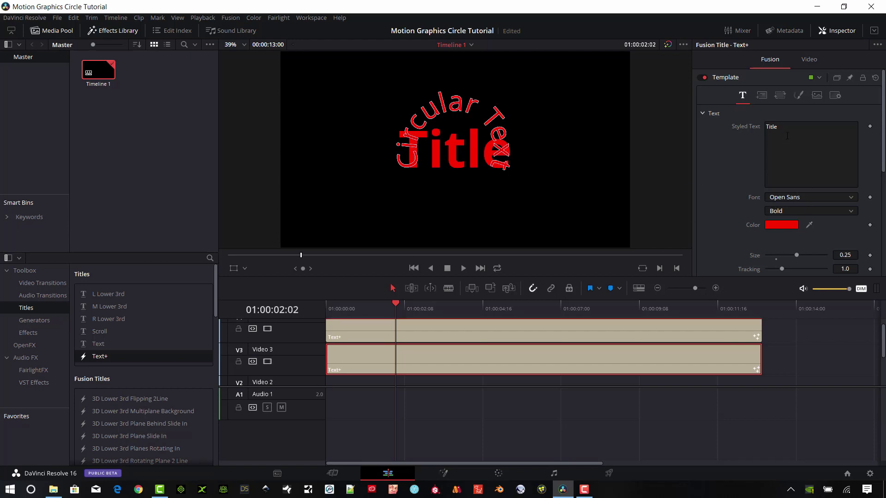
Set the font of the Video 3 title to Wingdings
click(854, 198)
scroll(832, 358, down, 10)
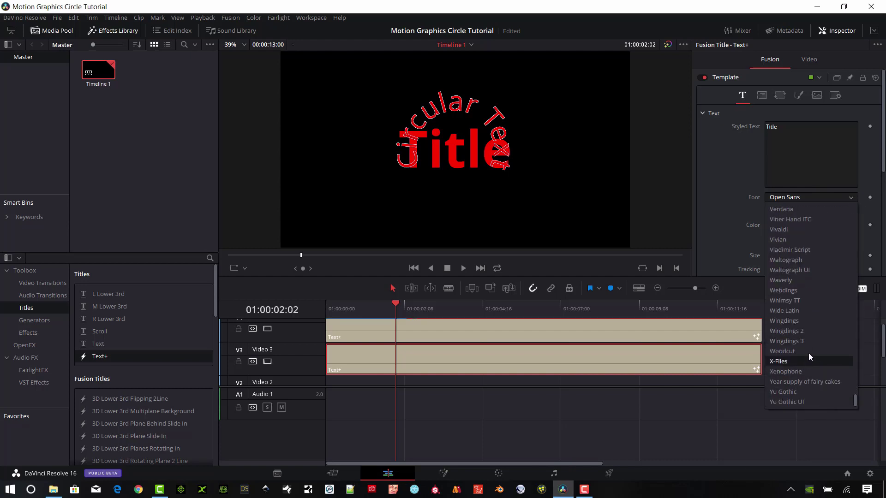
click(794, 320)
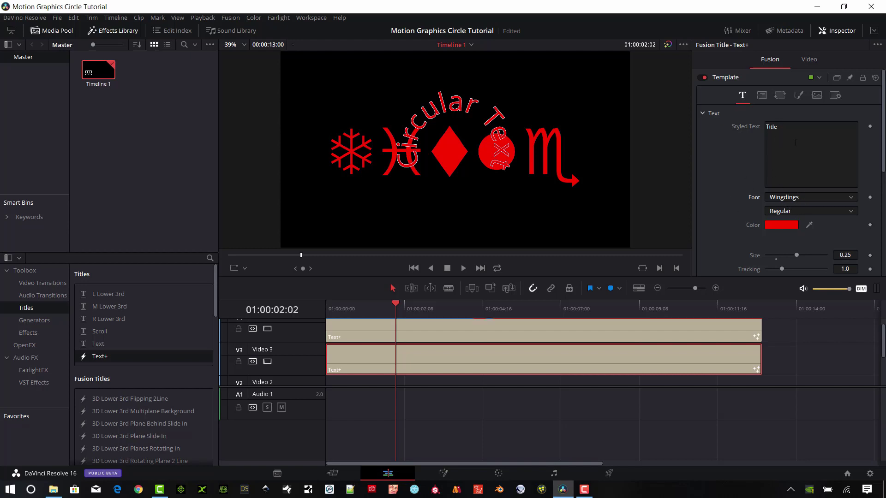
Replace the styled text "Title" with a run of ten lowercase l characters to produce a row of dots
double_click(771, 127)
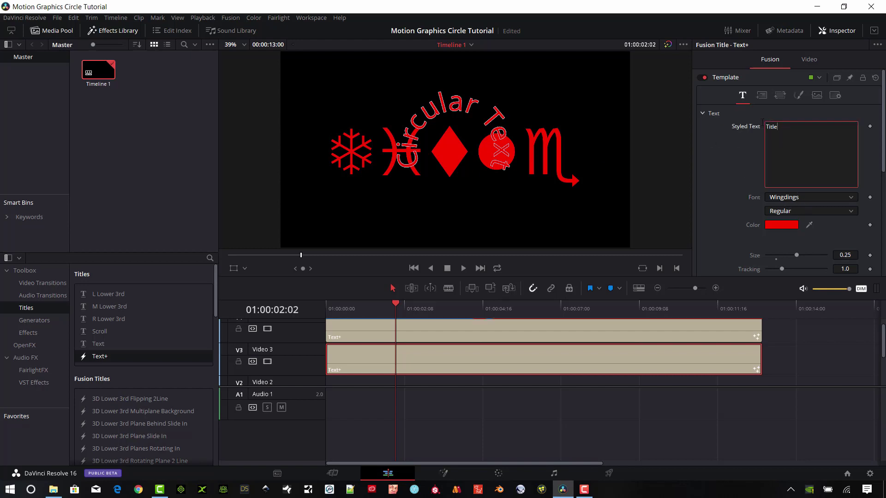
key(BackSpace)
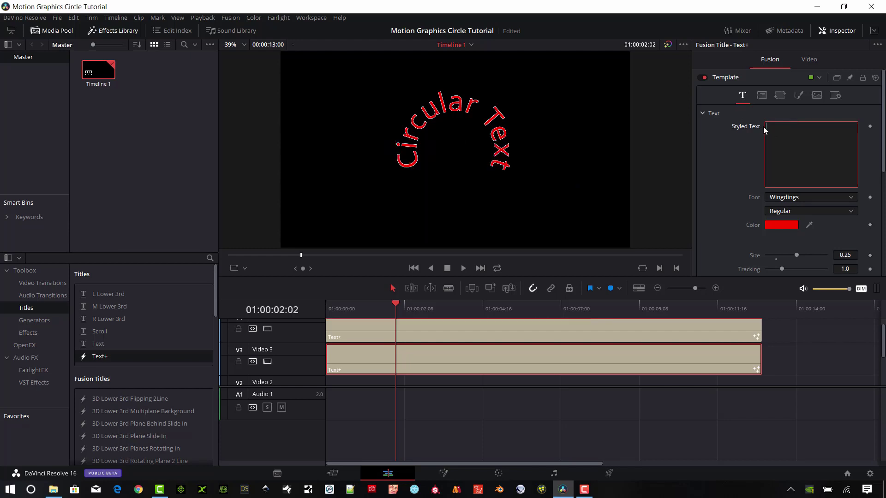
text(ll)
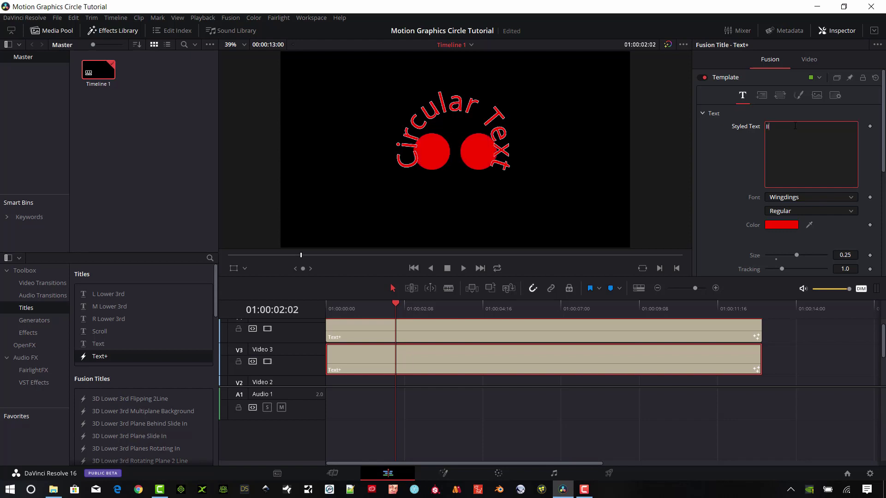
text(llllll)
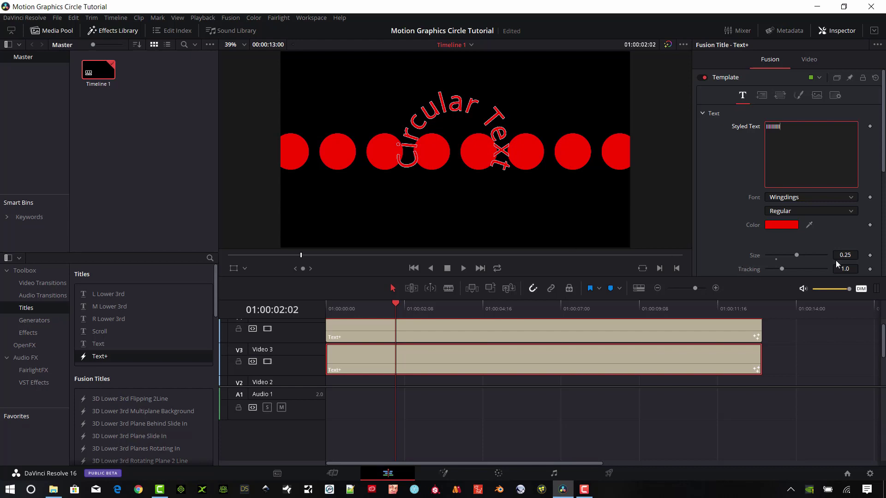
Set the text size of the dots to 0.1
click(849, 255)
key(BackSpace)
text(0.1)
key(Tab)
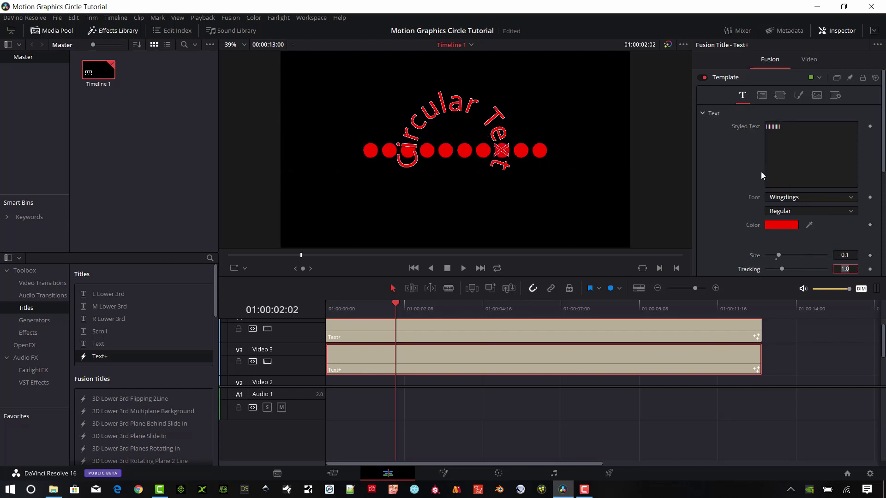
Set the tracking of the dots to 0.13
scroll(803, 246, down, 3)
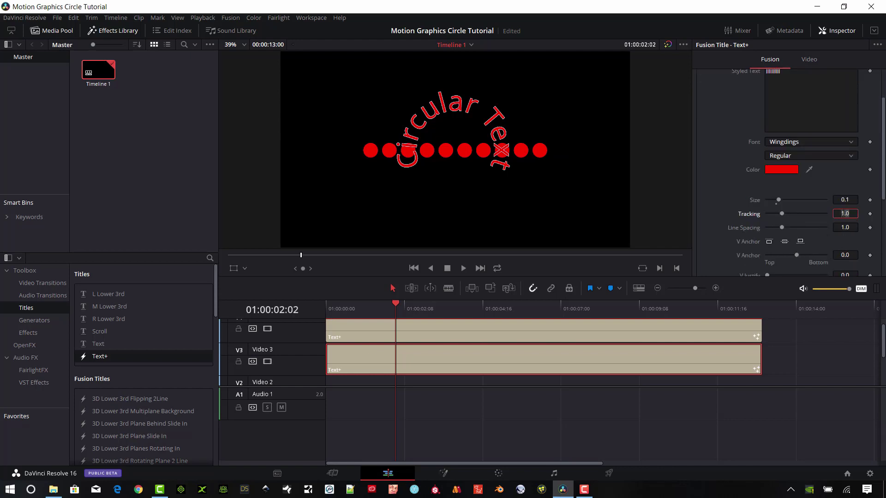
text(0.13)
key(Tab)
scroll(807, 176, up, 3)
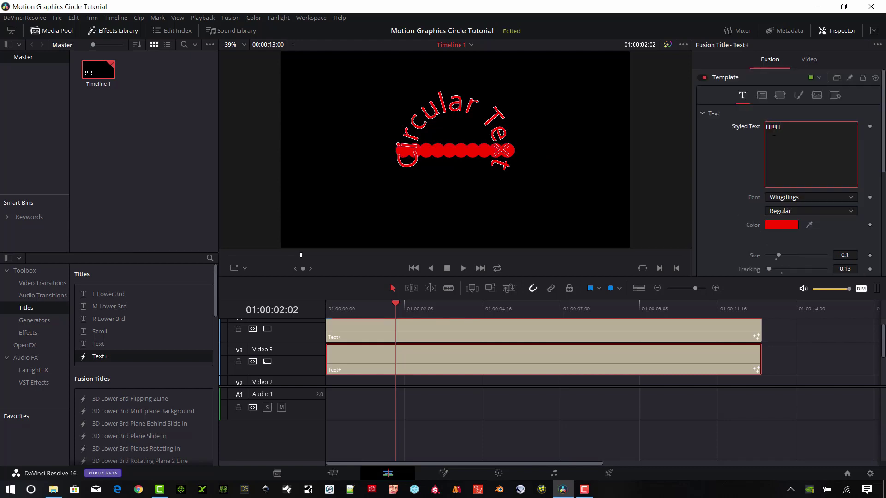
Set the layout size of the dot title to 0.56
click(763, 98)
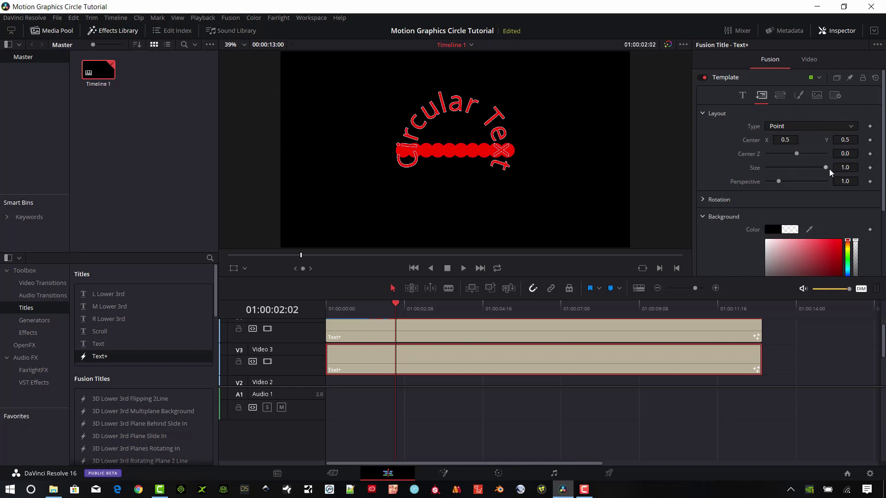
click(845, 167)
text(0.56)
key(Tab)
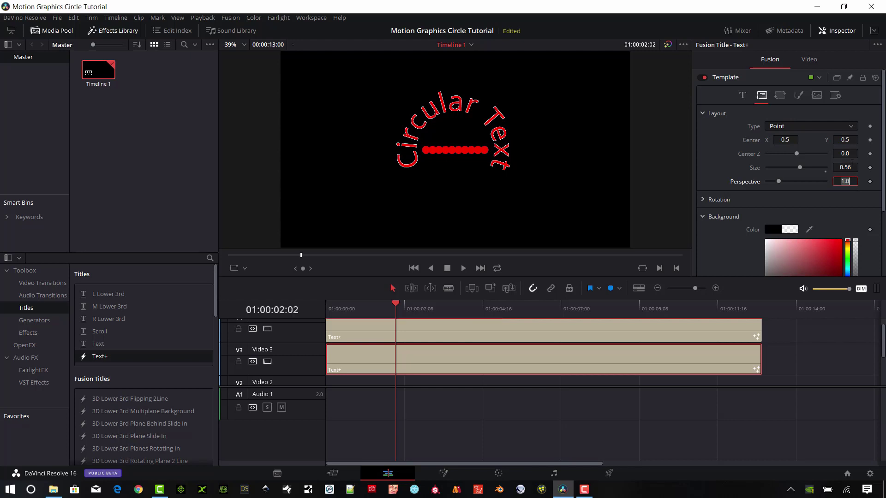
Set the character spacing of the dot title to 1.305 in its transform settings
click(781, 95)
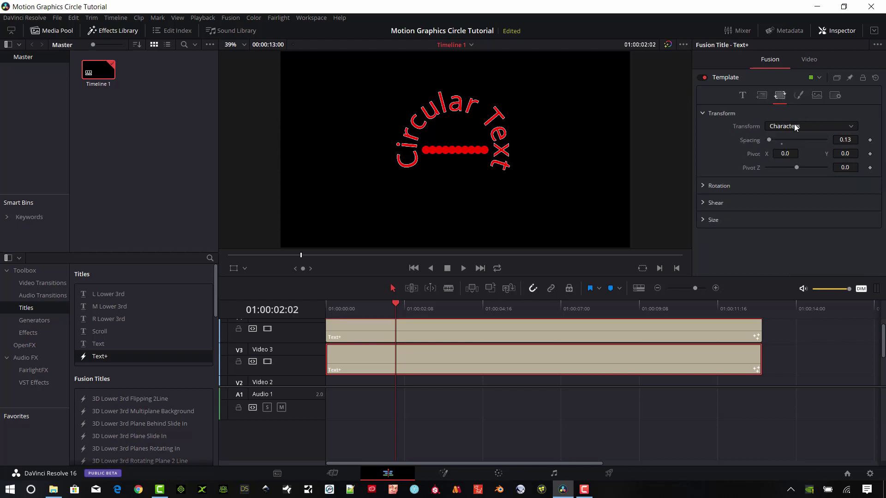
click(844, 140)
text(1.305)
key(Tab)
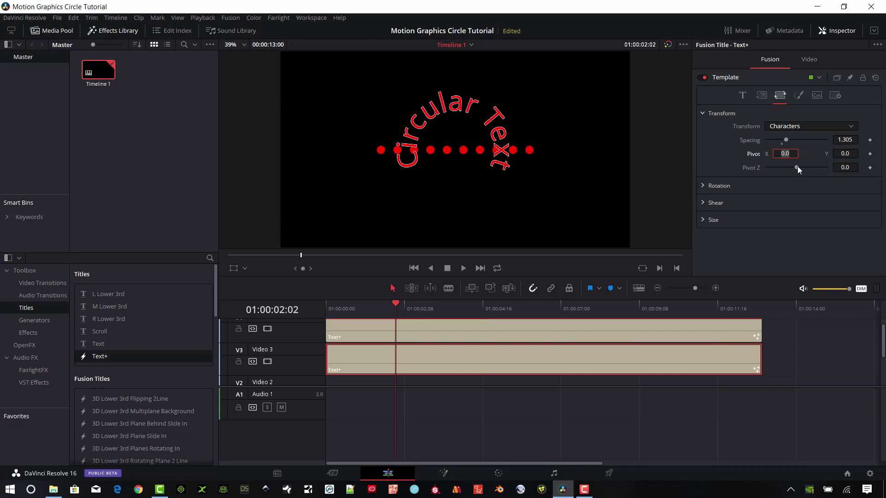
Set the layout type of the dot title to Circle
click(761, 96)
click(847, 127)
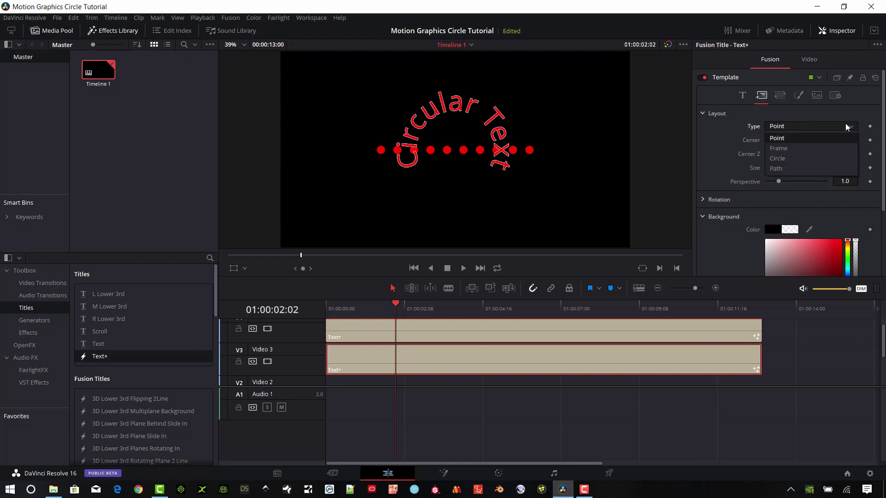
click(800, 159)
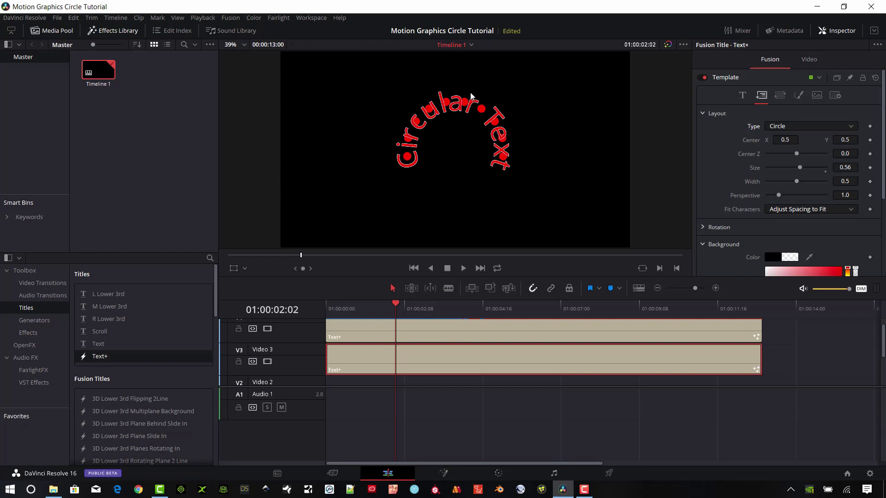
Add more lowercase l characters to complete the ring of dots and set the character spacing to 1.28
click(743, 96)
click(805, 127)
text(llll)
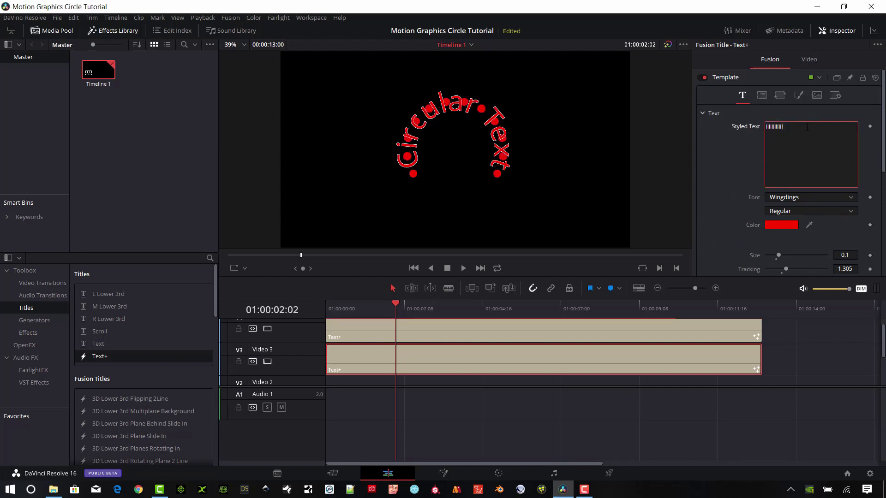
text(llll)
click(779, 95)
drag(844, 139, 838, 140)
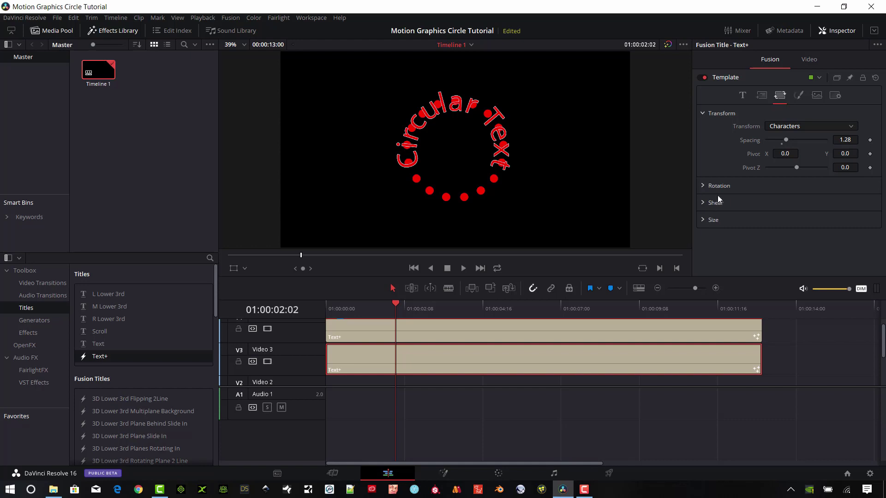
Enable shading element 2 on the dot title and set its outline color to white
click(800, 95)
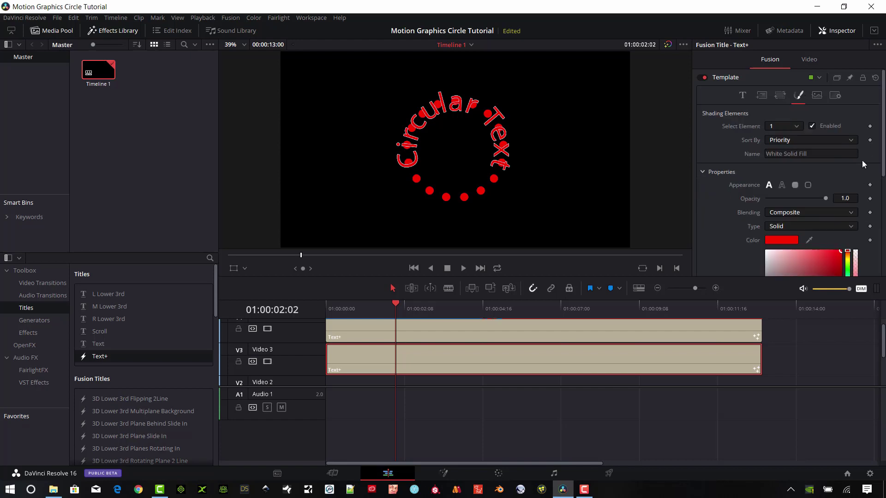
click(792, 124)
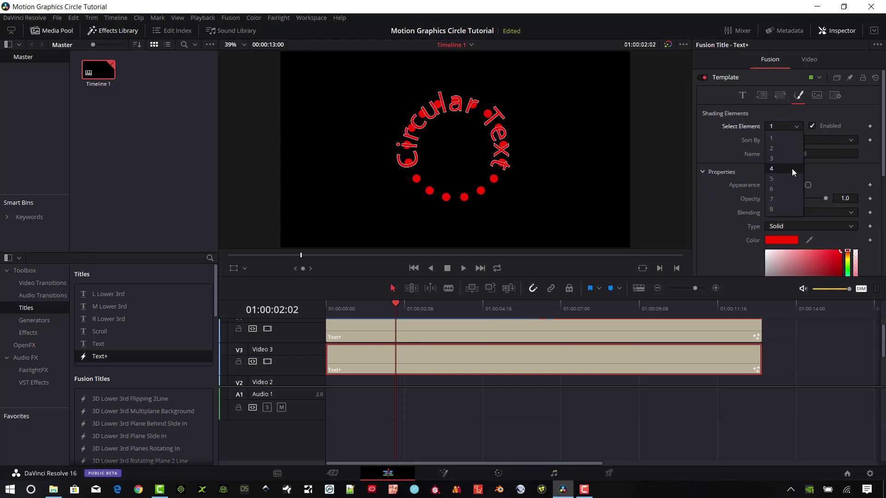
click(780, 149)
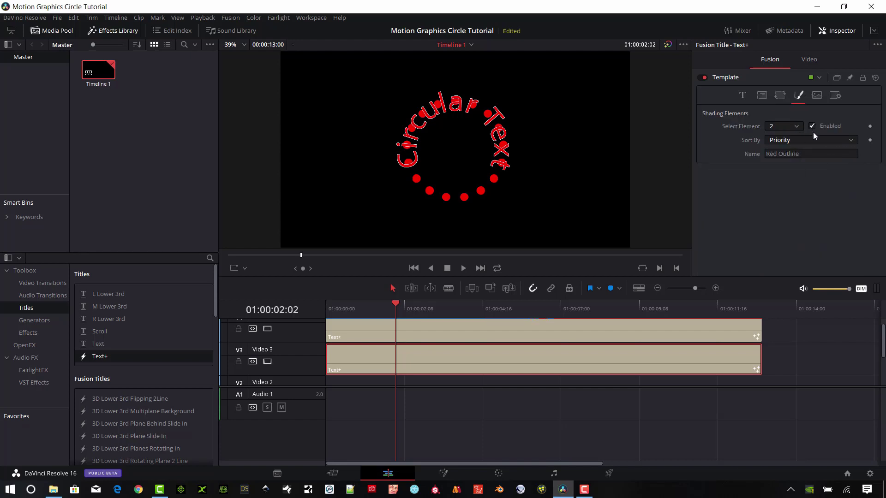
scroll(807, 193, down, 4)
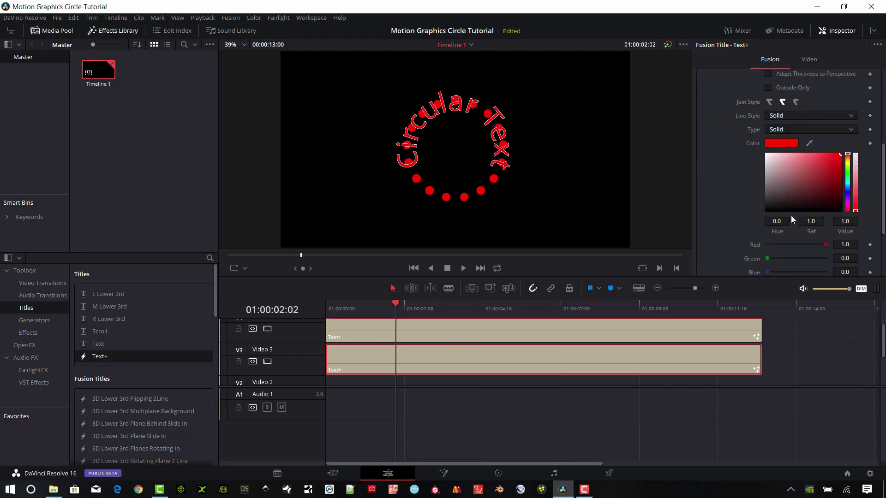
click(780, 143)
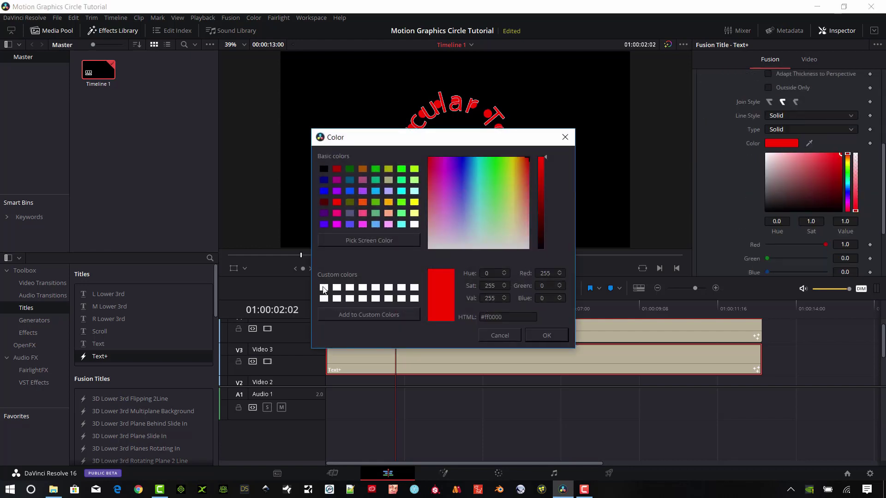
click(323, 287)
click(546, 335)
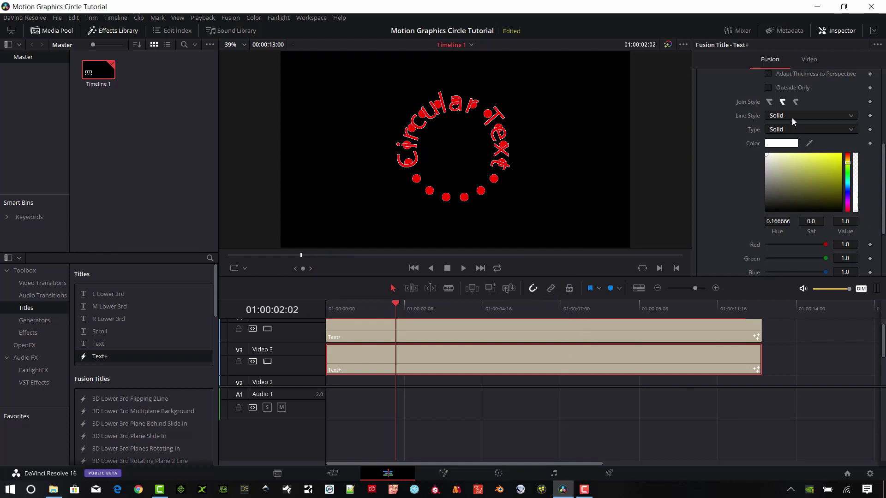
Increase the thickness of the dots' white outline to about 0.0386
scroll(827, 138, up, 2)
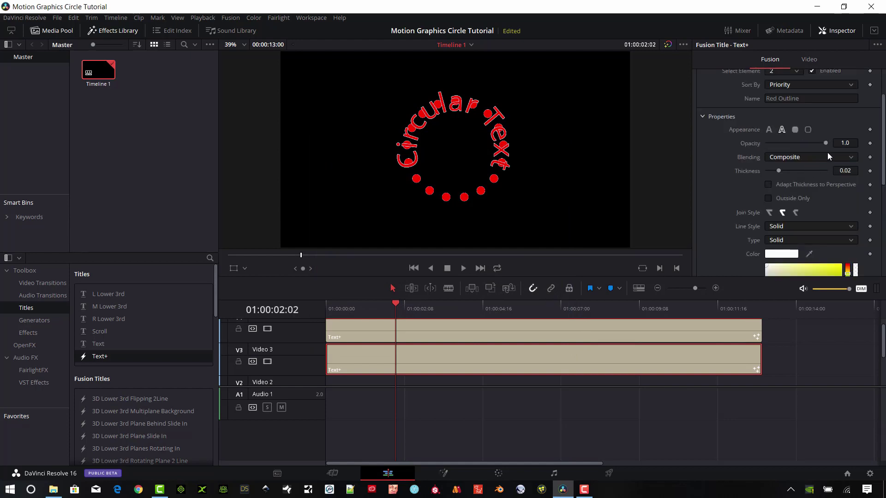
drag(777, 171, 787, 172)
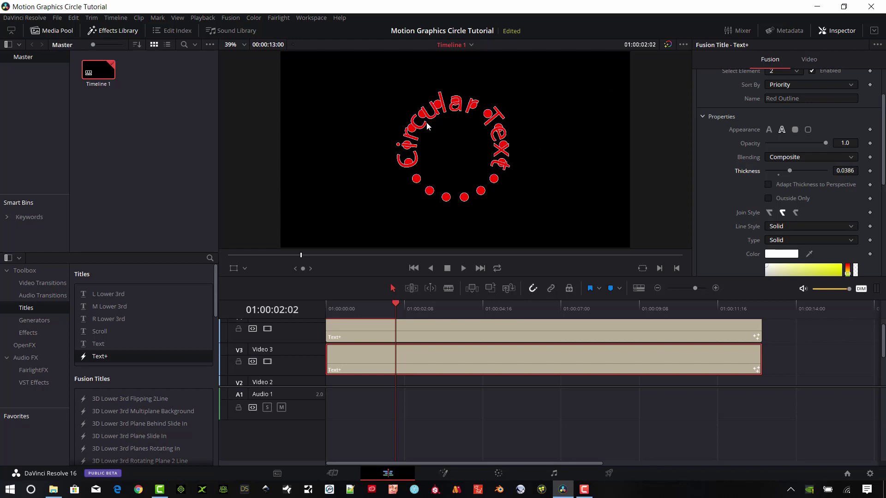
scroll(762, 109, up, 3)
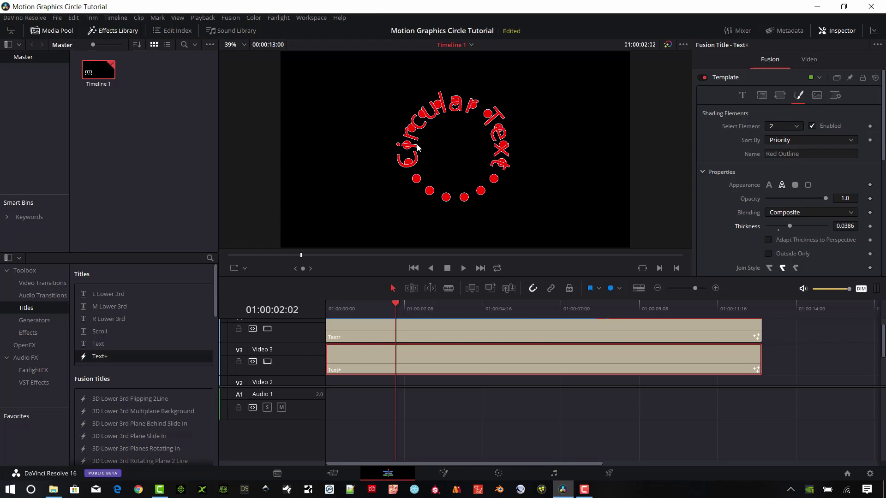
Create a new empty timeline named Yellow Circle
click(57, 18)
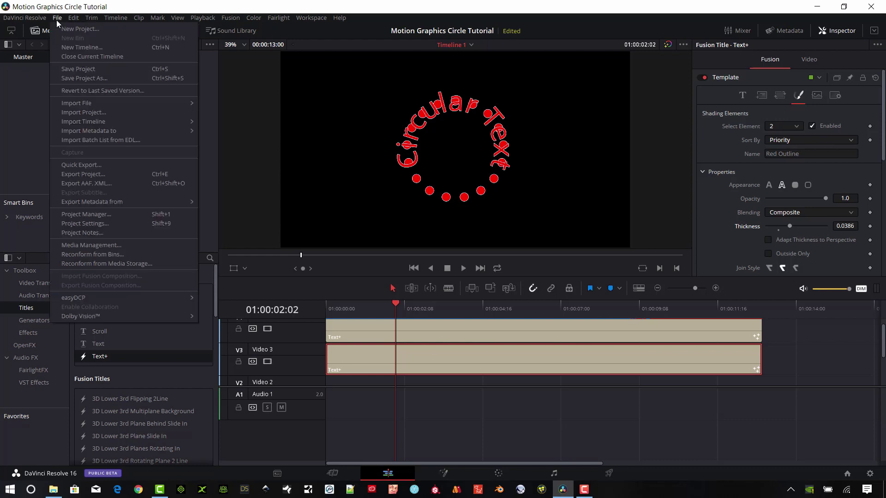
click(87, 48)
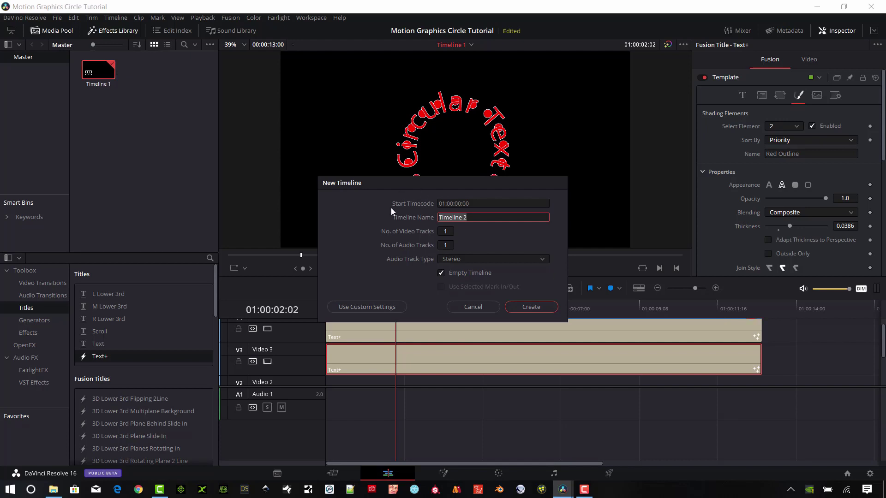
text(Yellow Circle)
click(534, 311)
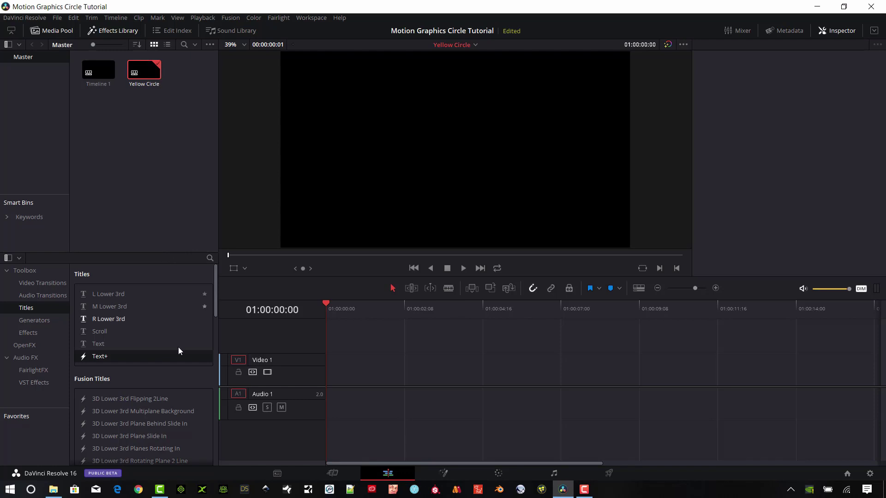
Add a Fusion Composition at the start of Video 1 and extend its duration to 00:00:21:04
click(31, 333)
drag(110, 308, 335, 367)
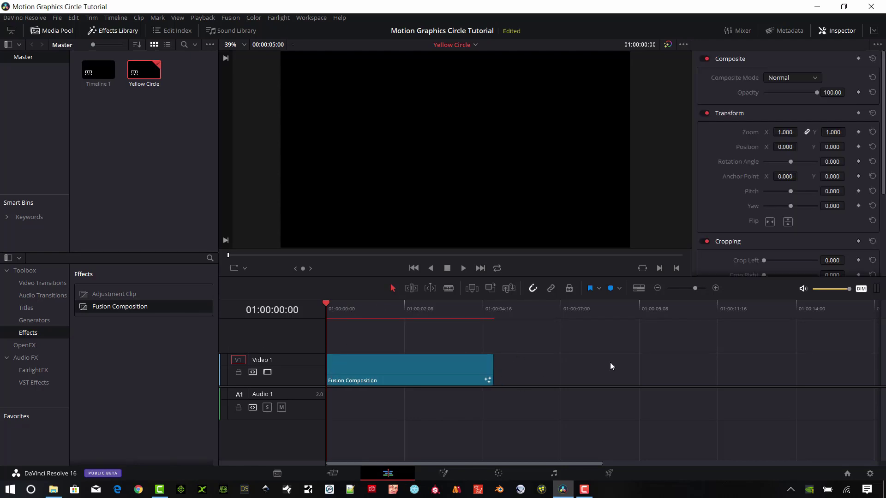
drag(566, 462, 629, 471)
drag(786, 313, 539, 322)
click(658, 288)
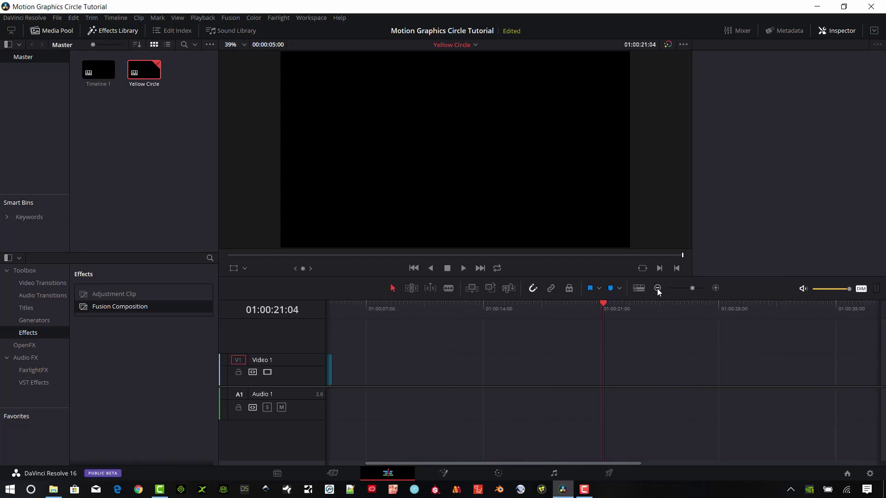
click(657, 288)
drag(365, 367, 502, 369)
click(375, 309)
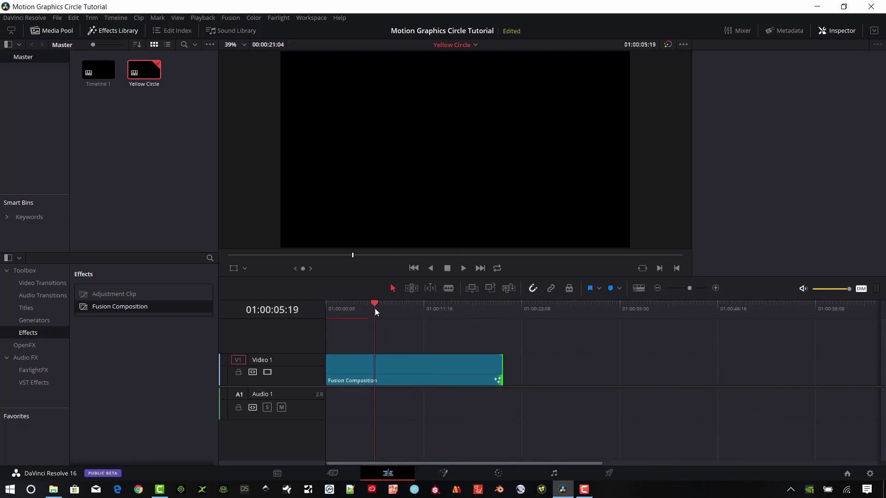
In the clip's Fusion composition, add Ellipse and Background nodes, mask the Background with the Ellipse, and show the Background in the first viewer
click(404, 360)
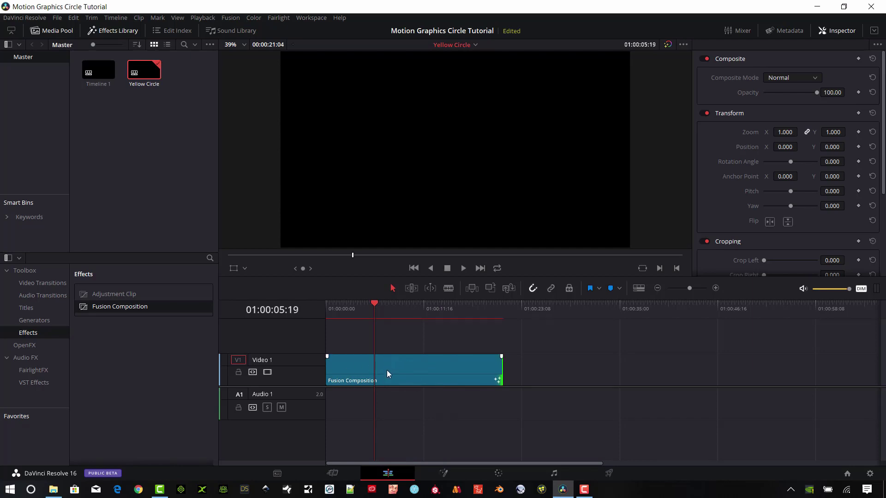
click(387, 369)
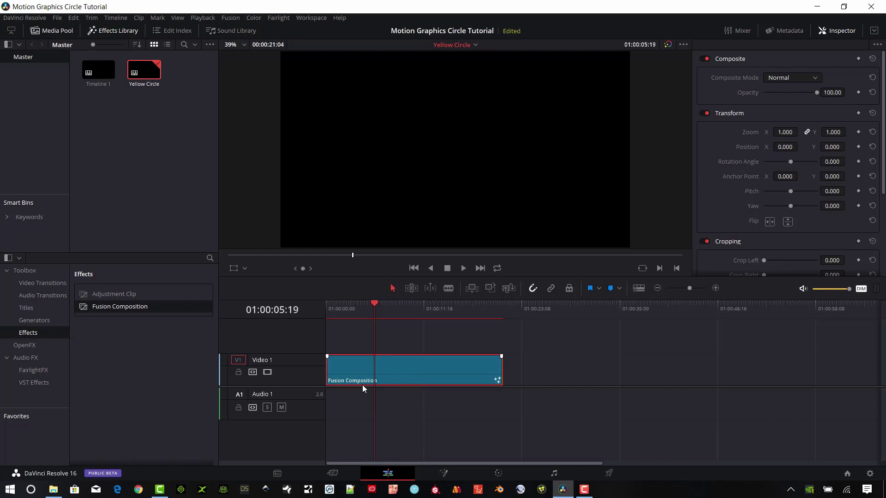
click(446, 475)
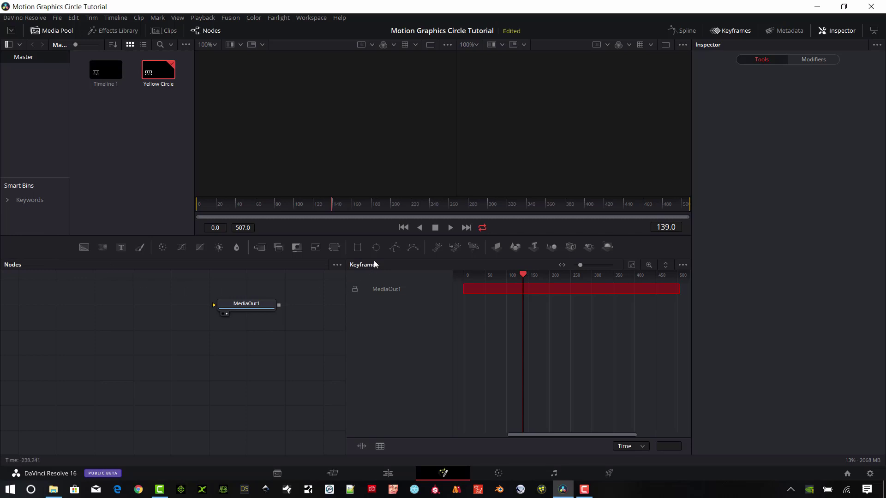
drag(376, 248, 91, 308)
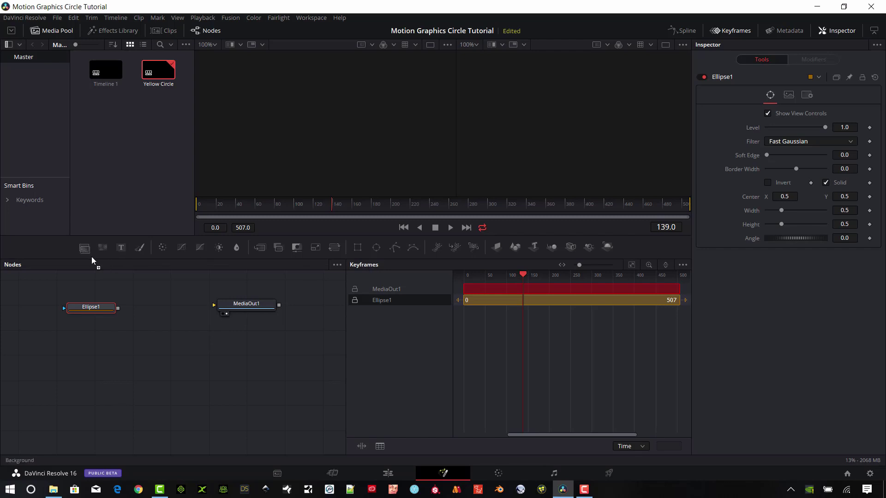
drag(92, 260, 91, 334)
drag(118, 308, 86, 334)
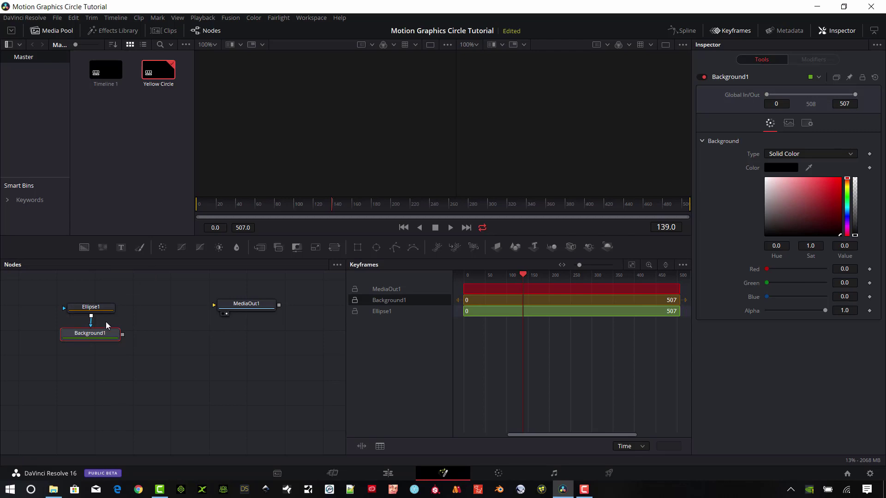
key(1)
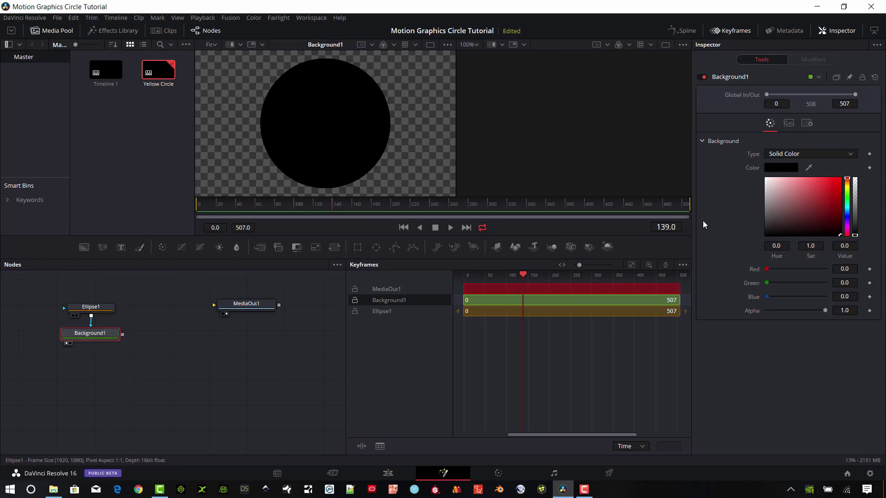
Turn off Solid on the Ellipse mask and set its border width to 0.1
click(91, 307)
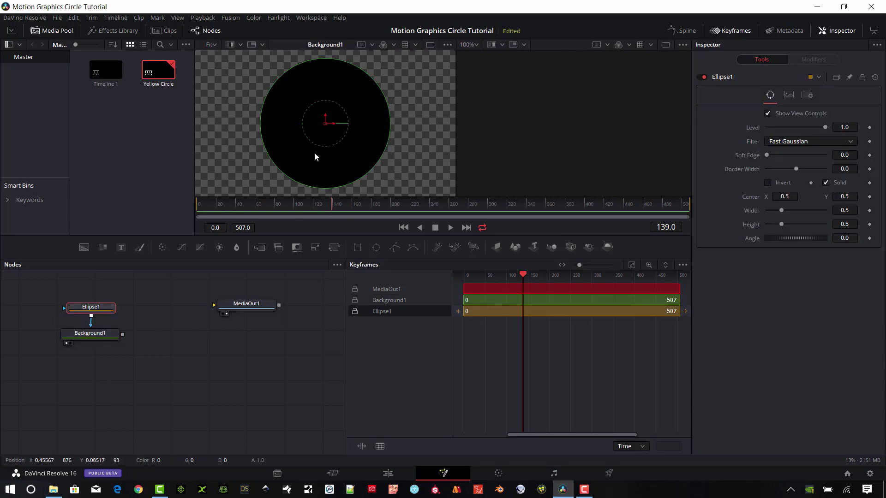
click(827, 183)
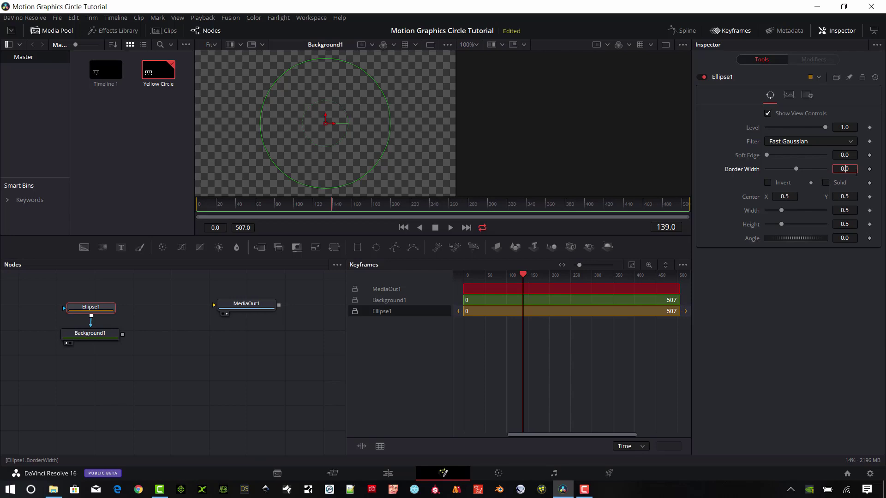
text(1)
key(Tab)
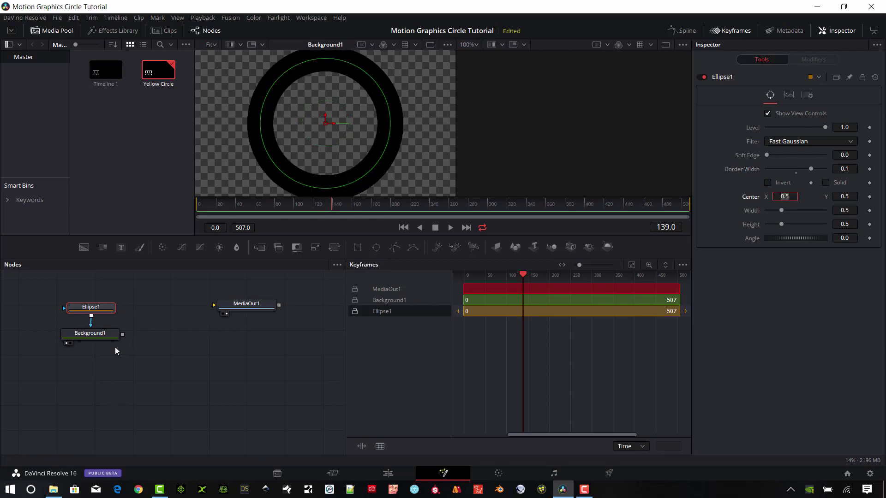
Set the Background node's color to yellow, #ffff00
click(98, 334)
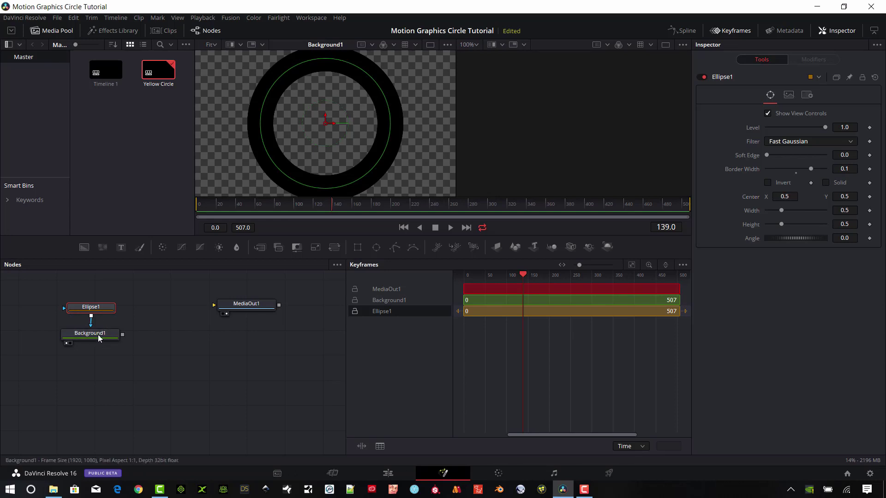
click(789, 169)
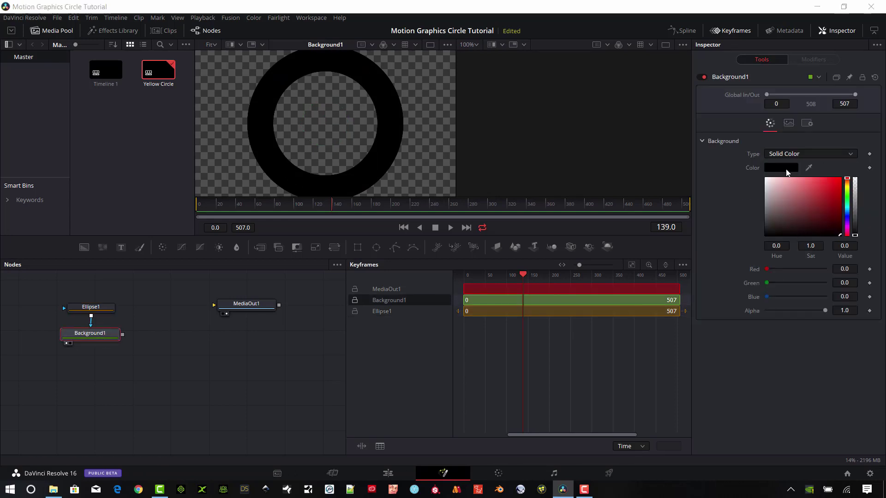
click(414, 202)
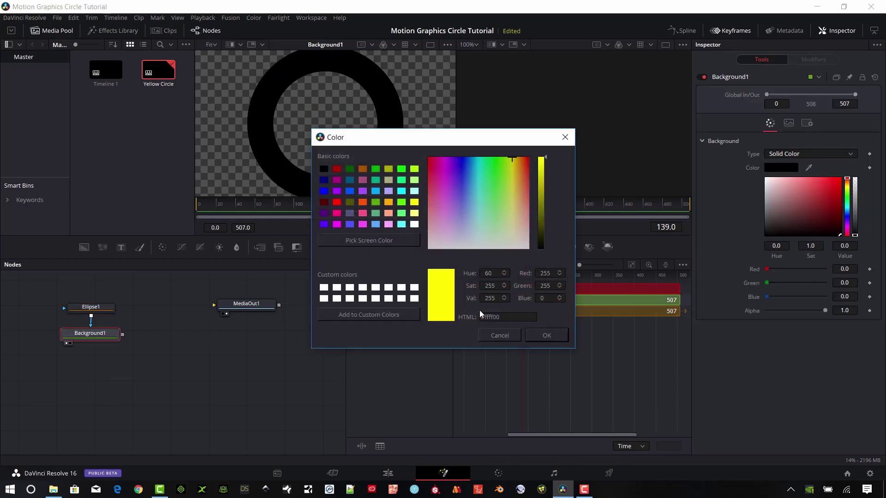
click(546, 337)
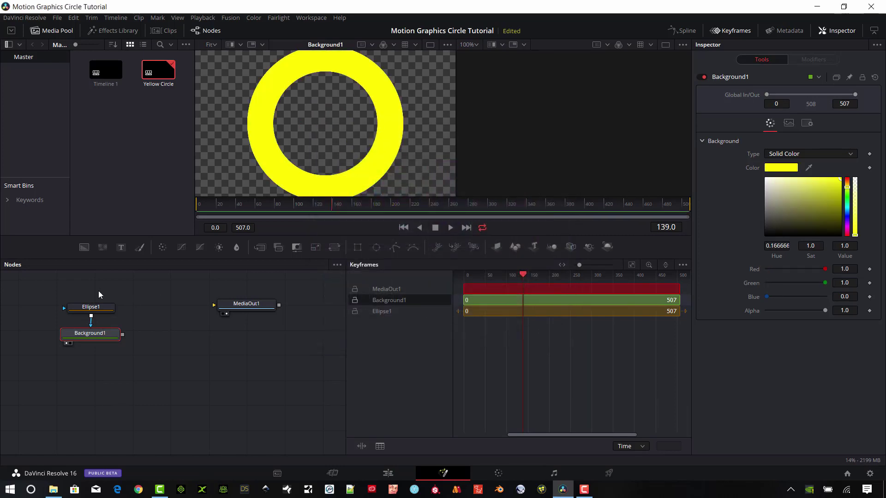
Reduce the Ellipse border width to about 0.019 and connect the Background output to MediaOut1
click(92, 308)
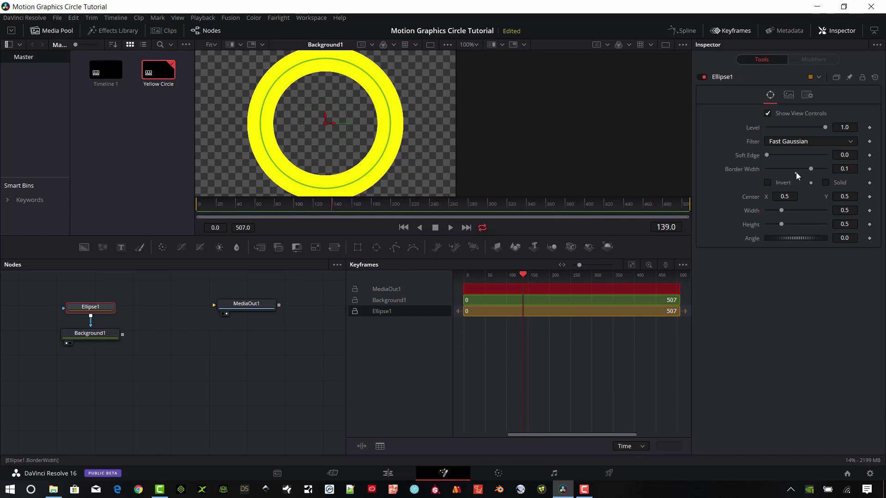
drag(810, 170, 797, 171)
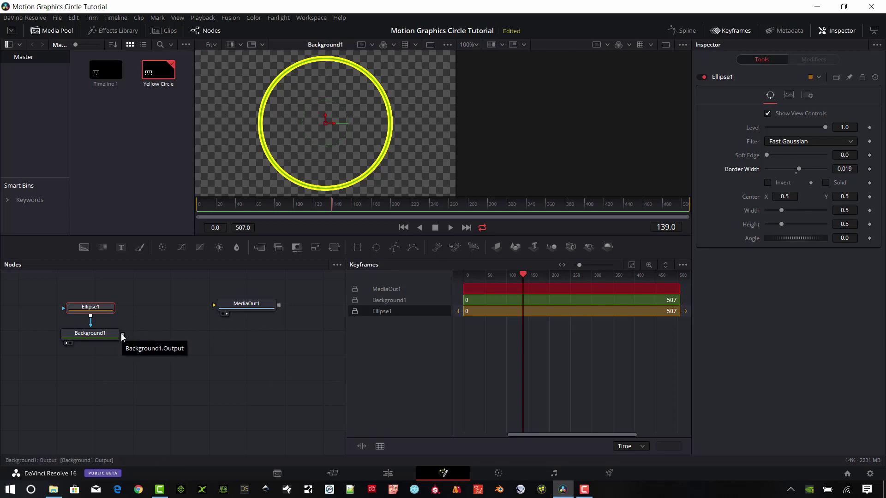
drag(122, 335, 215, 305)
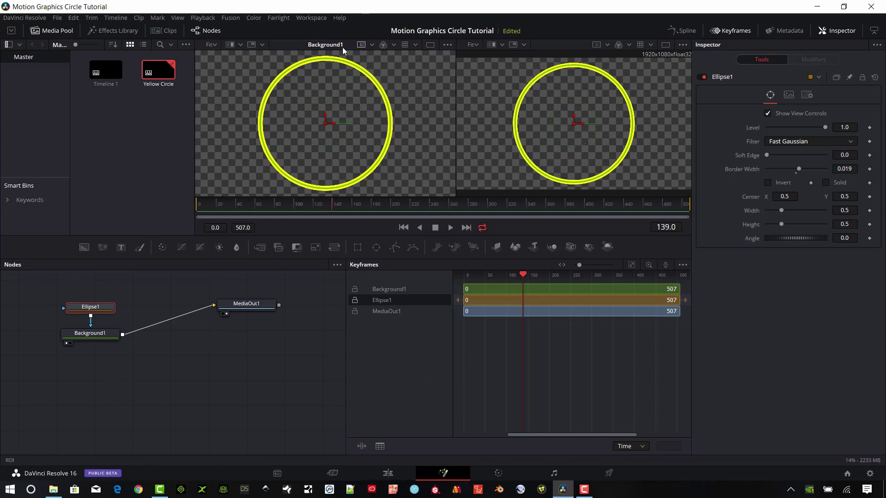
Return to Timeline 1 on the Edit page and place the Yellow Circle timeline at the start of Video 2
click(102, 80)
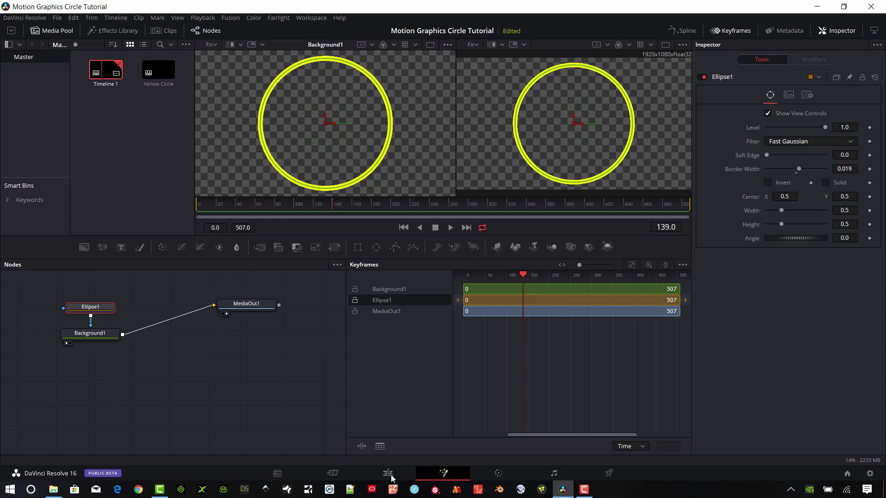
click(388, 474)
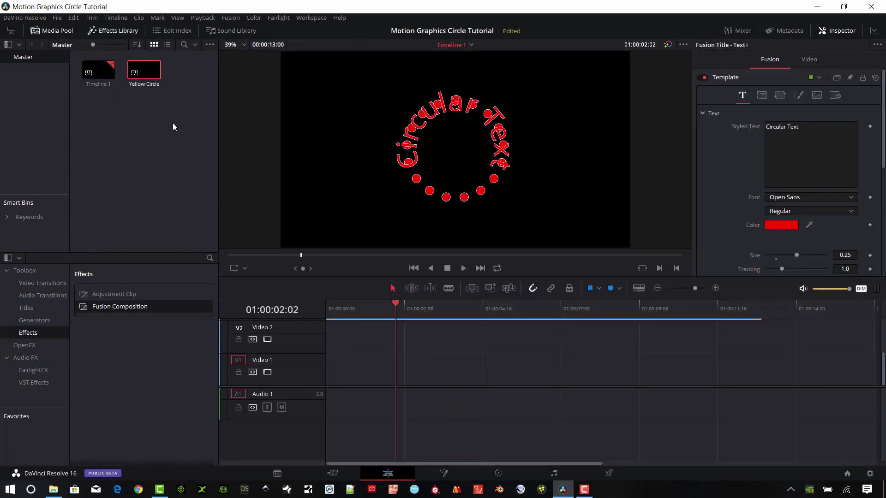
scroll(388, 350, up, 1)
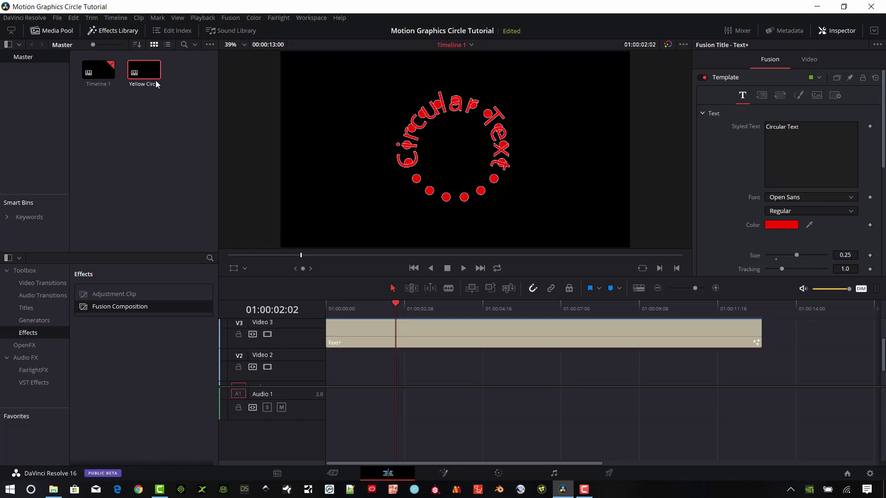
drag(144, 72, 331, 368)
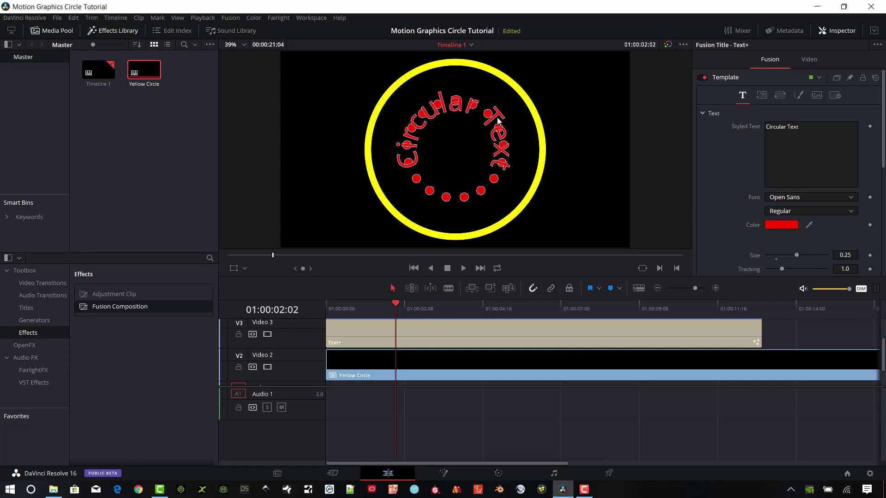
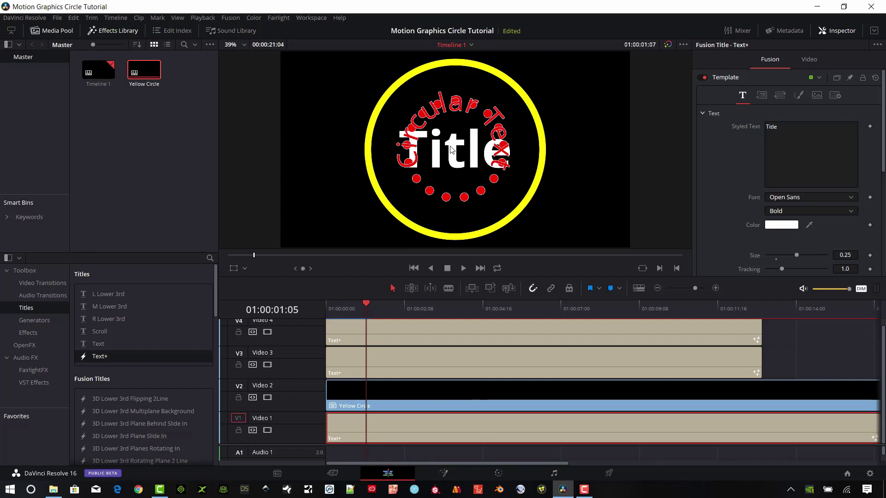
Disable the Video 2, Video 3 and Video 4 tracks so that only the new title on Video 1 shows
click(267, 398)
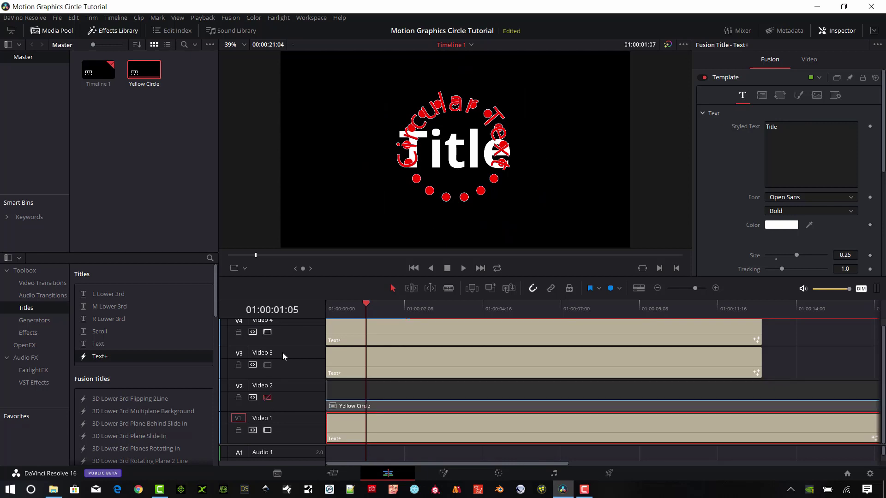
click(267, 364)
click(267, 332)
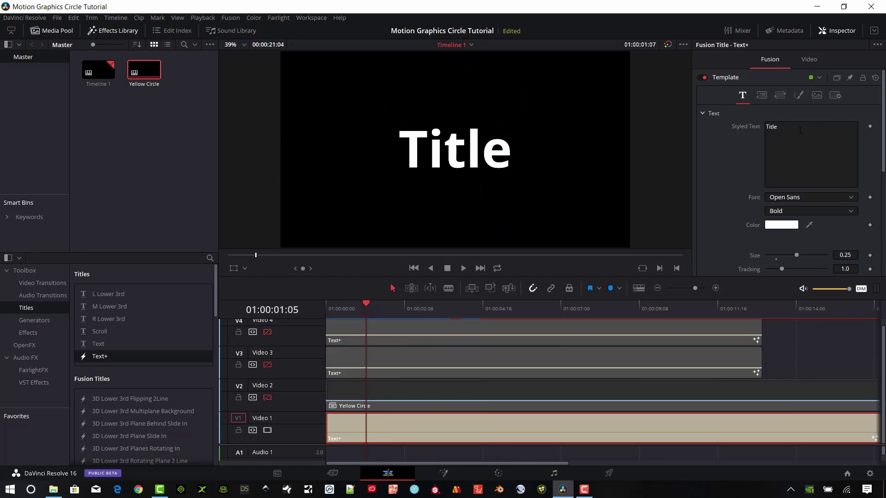
Replace the styled text of the Video 1 title with a single lowercase l
click(828, 146)
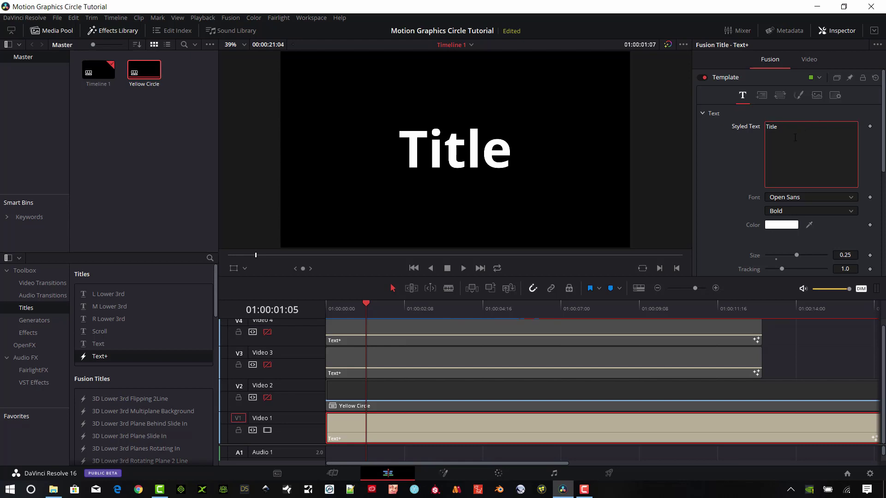
key(BackSpace)
key(BackSpace)
key(BackSpace)
key(BackSpace)
key(BackSpace)
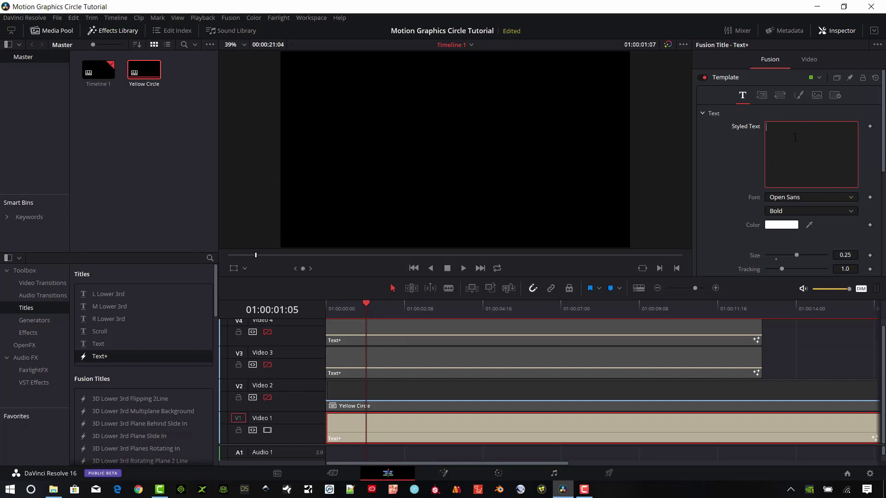
text(I)
Change the Video 1 title's font to Wingdings to turn the letter into a solid circle
click(853, 197)
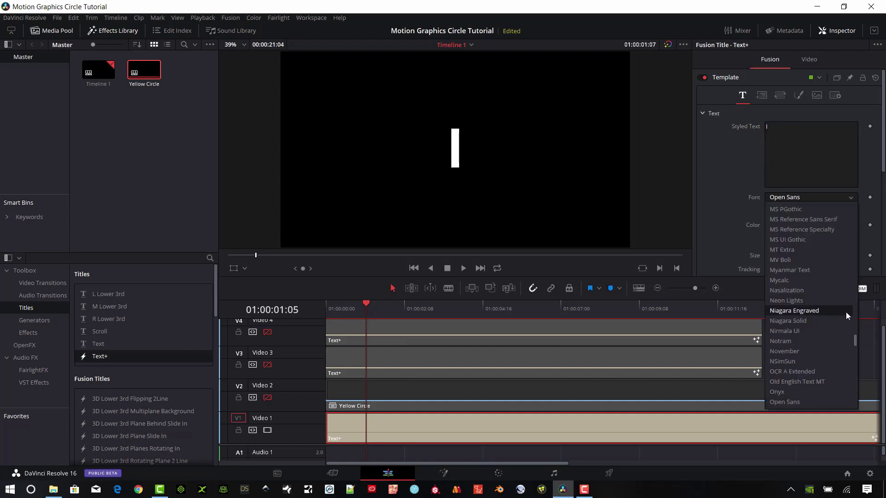
scroll(836, 314, down, 5)
scroll(829, 330, down, 10)
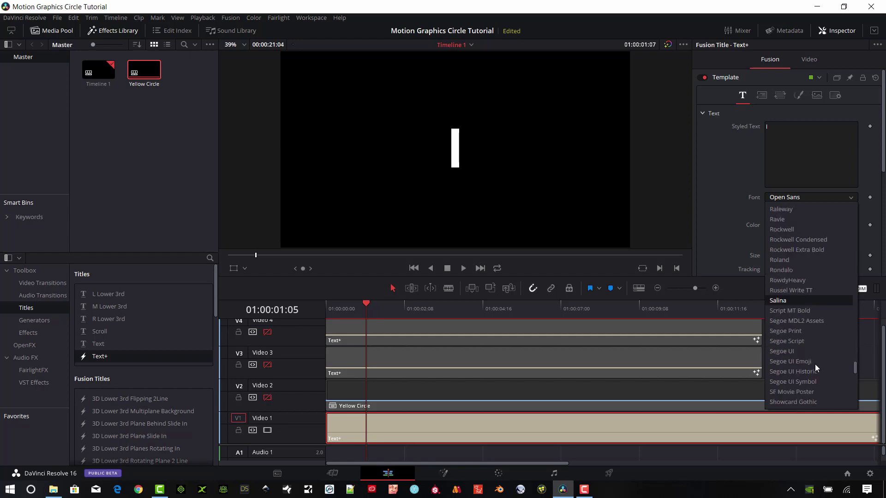
scroll(803, 333, down, 2)
click(796, 362)
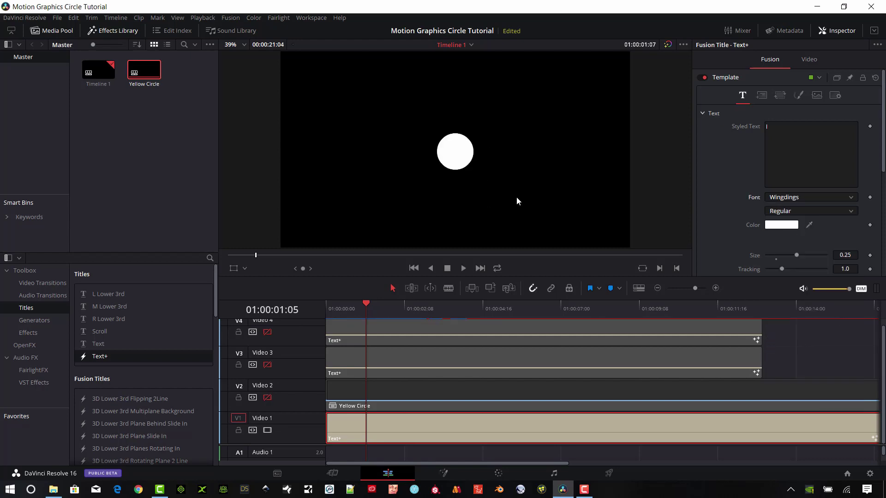
Color the Wingdings circle dark blue, #0000b8
click(777, 226)
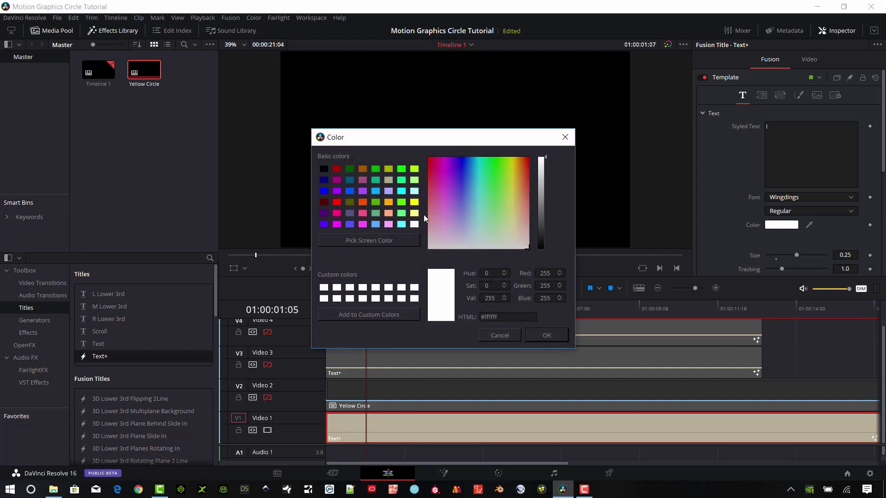
click(323, 192)
click(542, 188)
drag(543, 189, 543, 183)
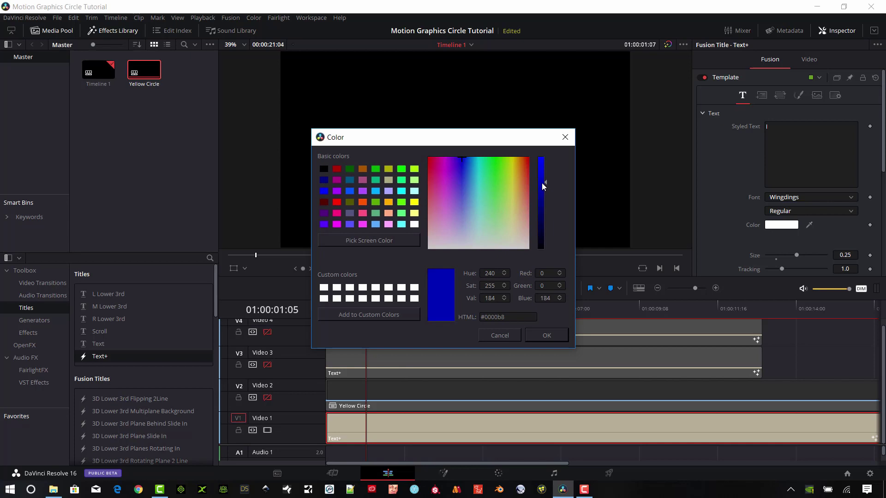
click(553, 334)
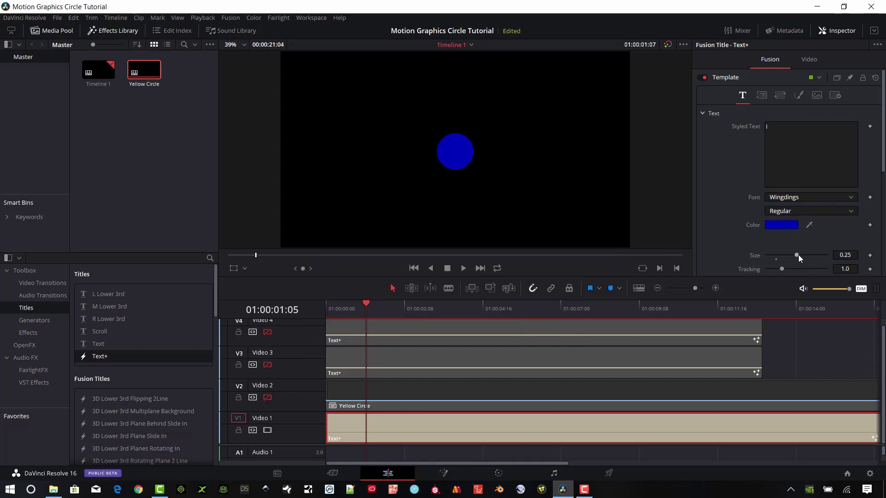
Set the size of the blue circle title on Video 1 to 1.1
drag(797, 255, 818, 257)
click(856, 255)
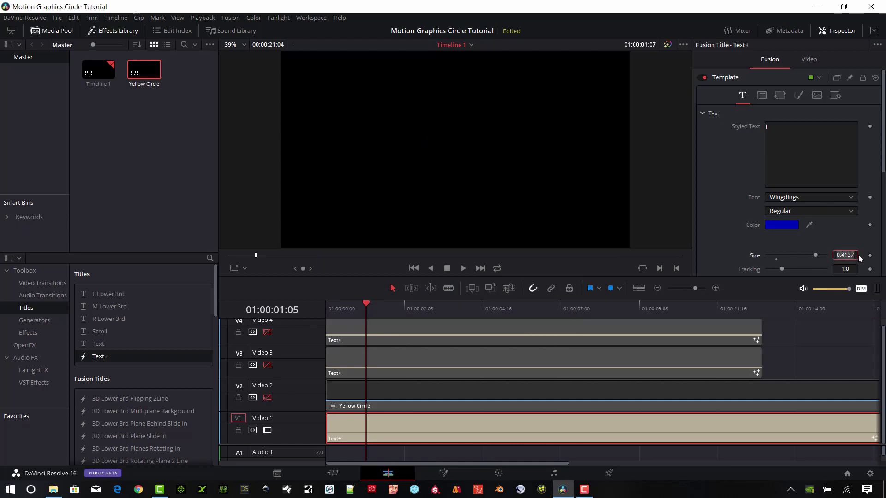
text(1.1)
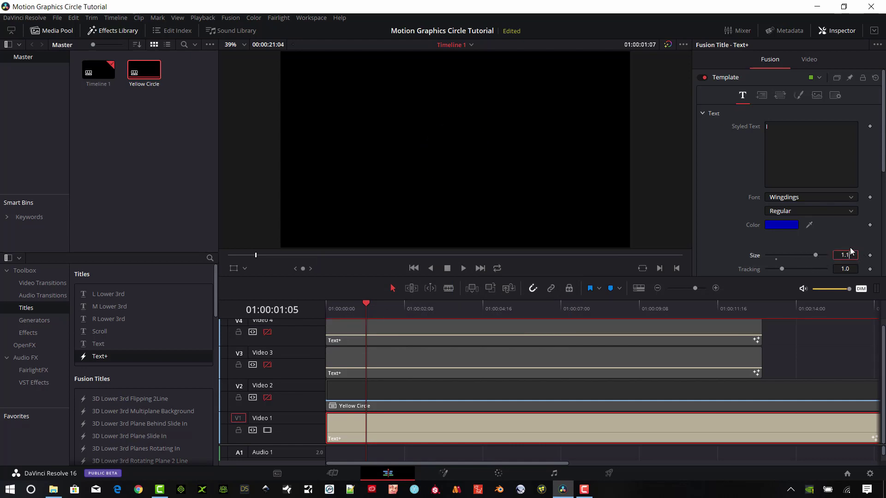
key(Tab)
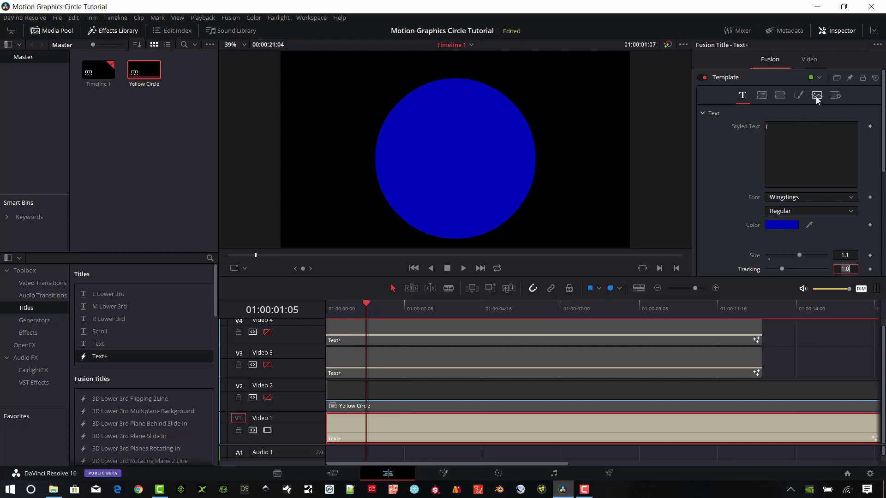
Enable shading element 2 on the blue circle and color its outline white
click(799, 95)
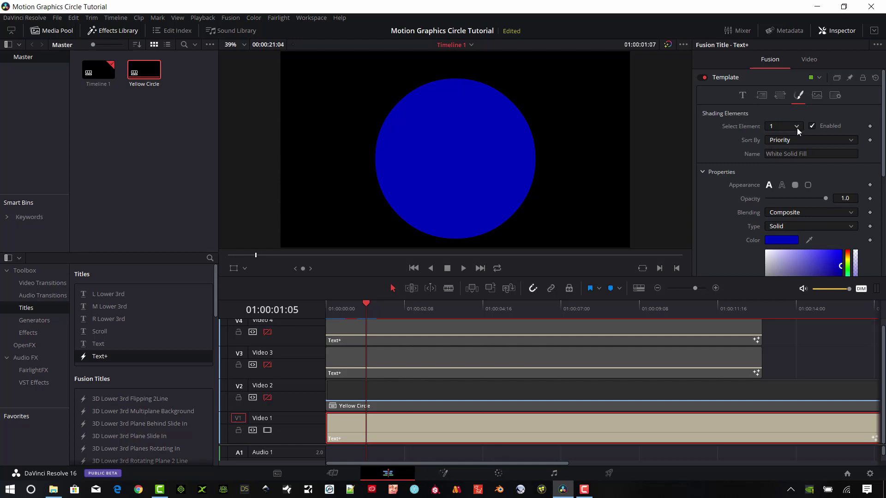
click(796, 127)
click(782, 148)
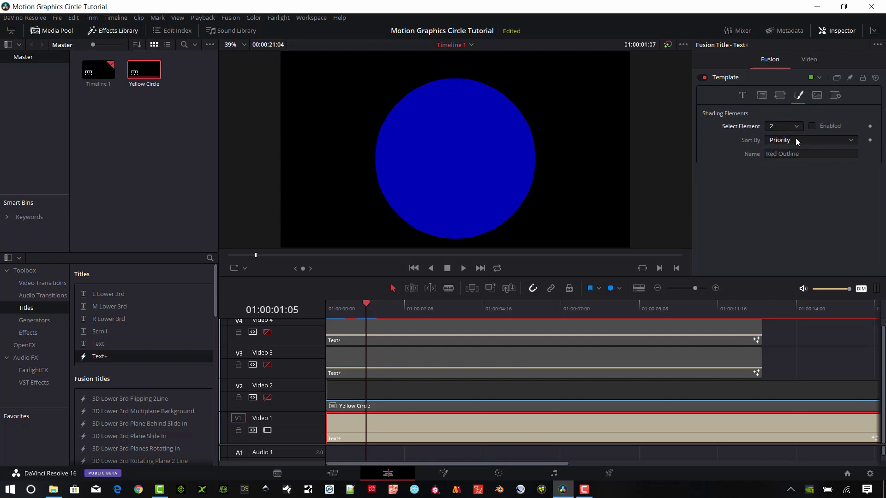
click(812, 126)
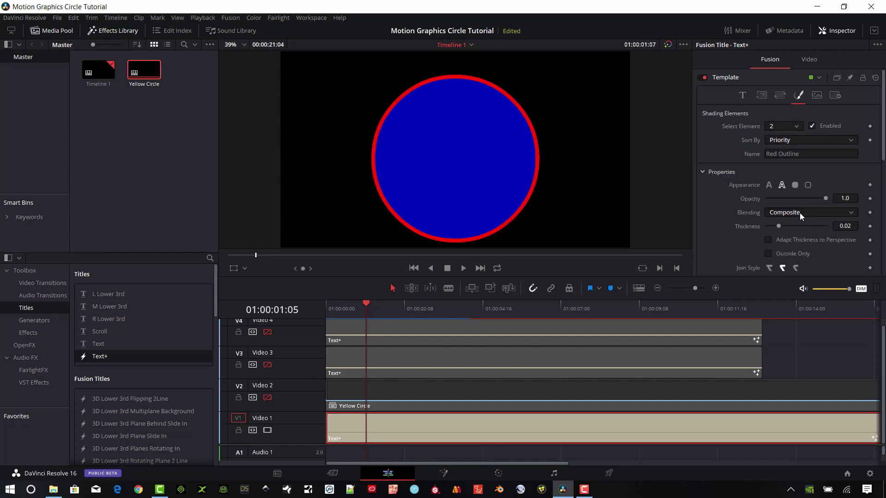
scroll(800, 215, down, 3)
click(784, 197)
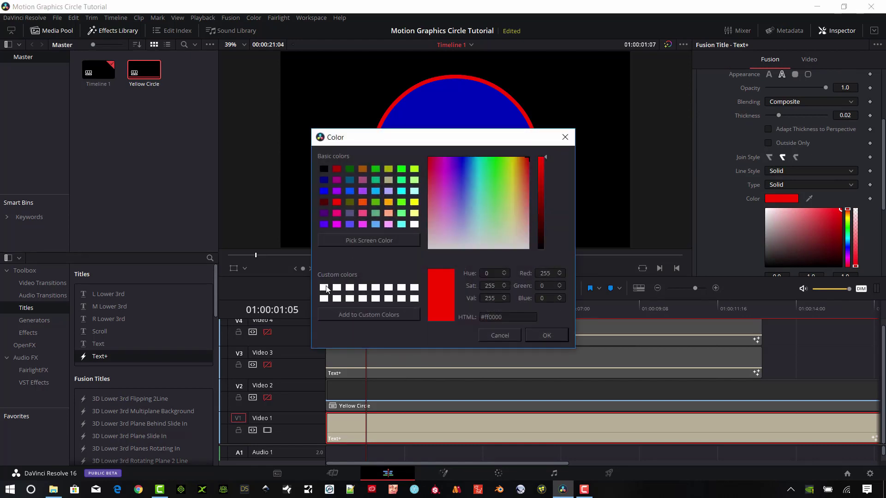
click(547, 336)
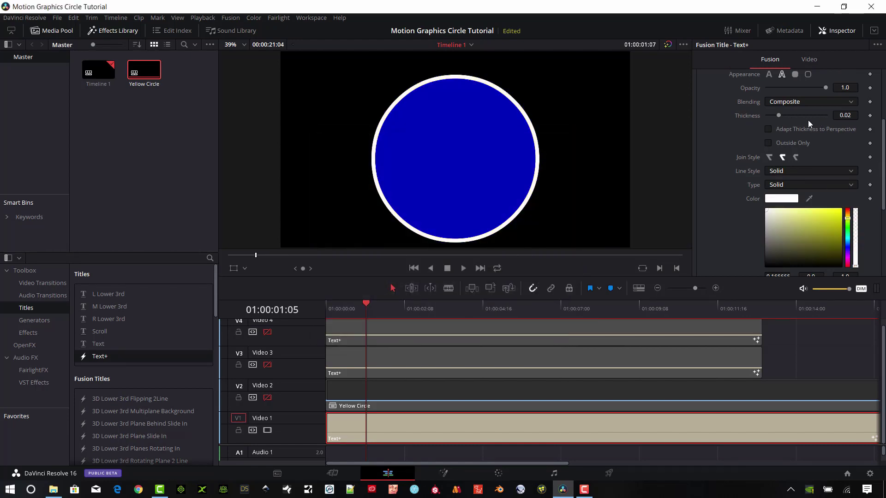
Thin the blue circle's white outline to a thickness of about 0.0079
drag(780, 116, 772, 121)
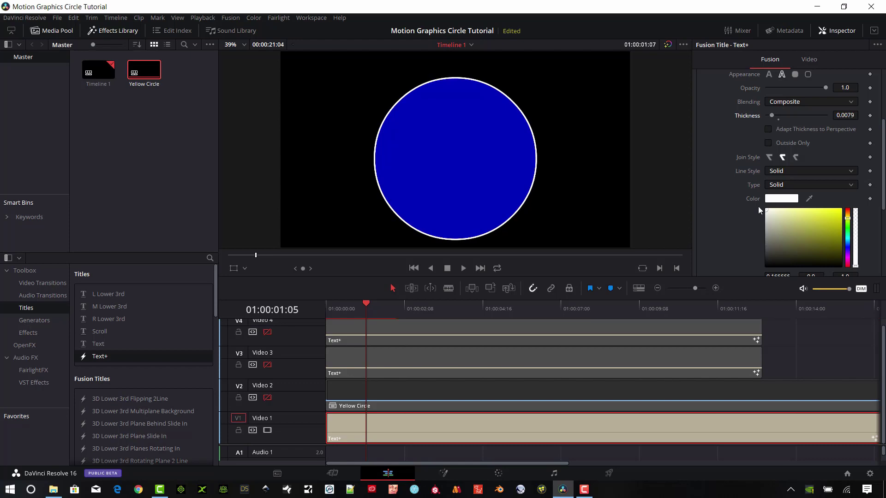
scroll(786, 120, up, 5)
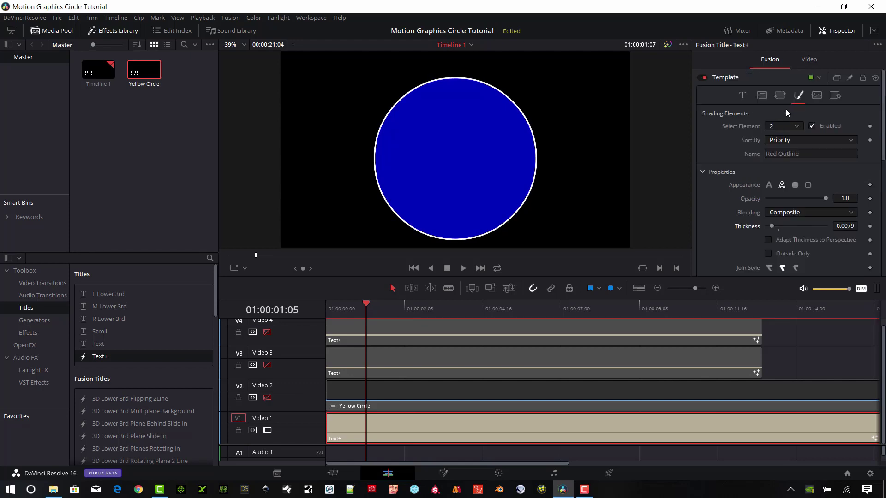
click(742, 96)
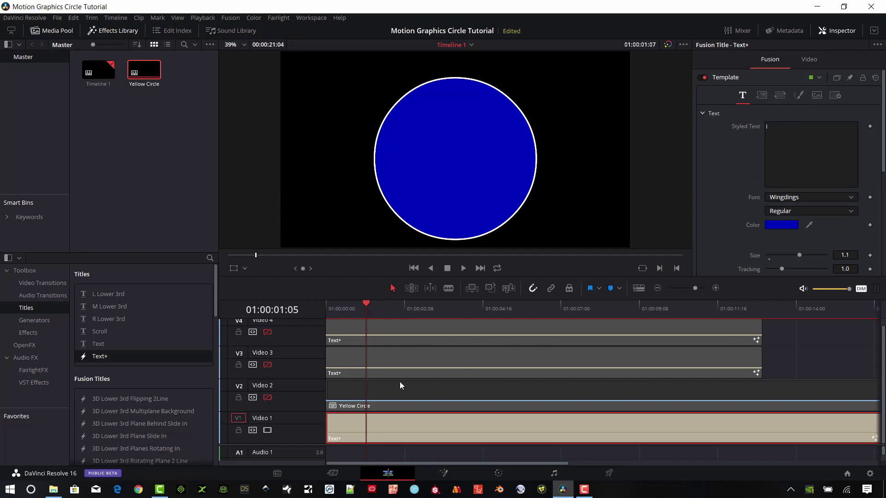
Re-enable the Video 2, Video 3 and Video 4 tracks to show all layers together
click(267, 397)
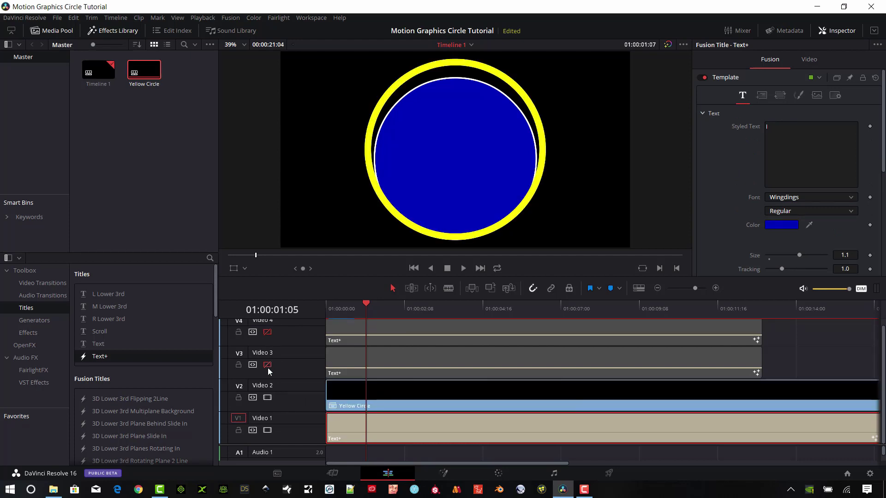
click(267, 365)
click(268, 332)
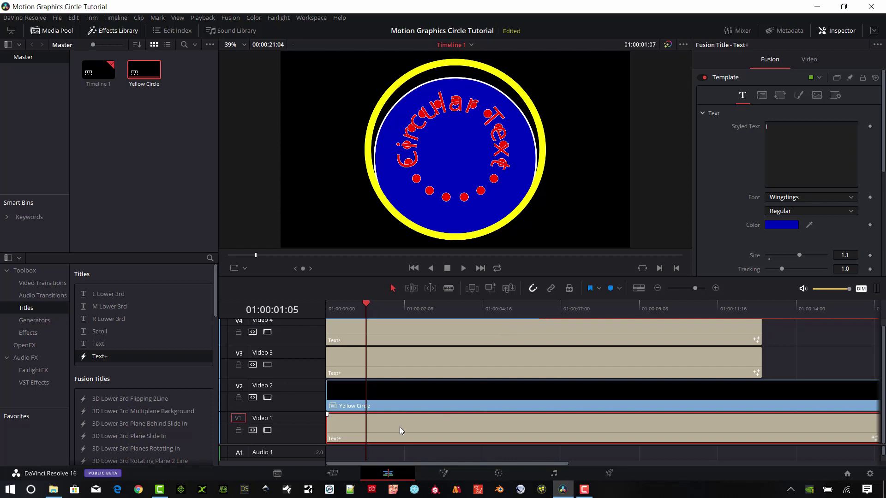
Fit the blue circle inside the yellow ring by setting its layout center Y to 0.551 and layout size to 1.06
click(761, 95)
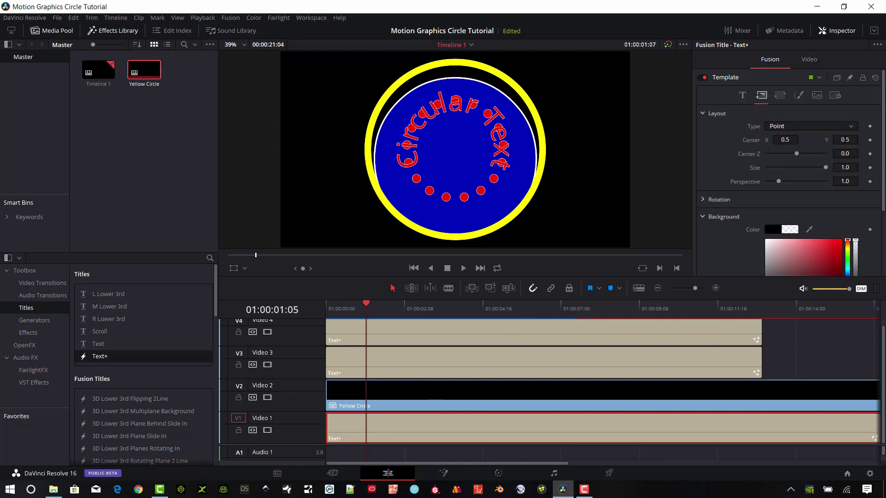
mouse_move(845, 140)
mouse_down()
mouse_move(856, 139)
mouse_move(861, 167)
mouse_move(849, 139)
mouse_up()
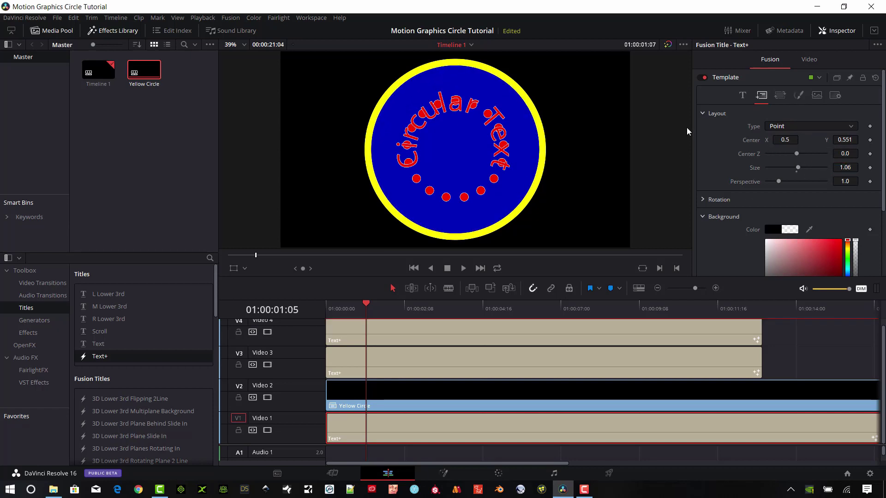
scroll(784, 162, down, 3)
scroll(784, 162, up, 3)
scroll(554, 360, up, 1)
Enlarge the circular text on Video 4 by raising its layout size to 0.74
click(553, 332)
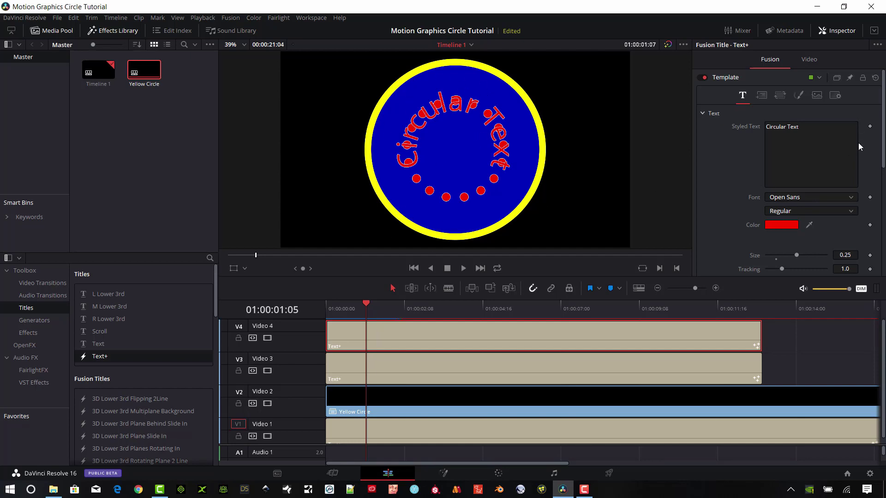
click(761, 96)
drag(796, 167, 809, 167)
Make the circular text bold and reduce its font size to about 0.2357
click(742, 95)
scroll(847, 216, down, 2)
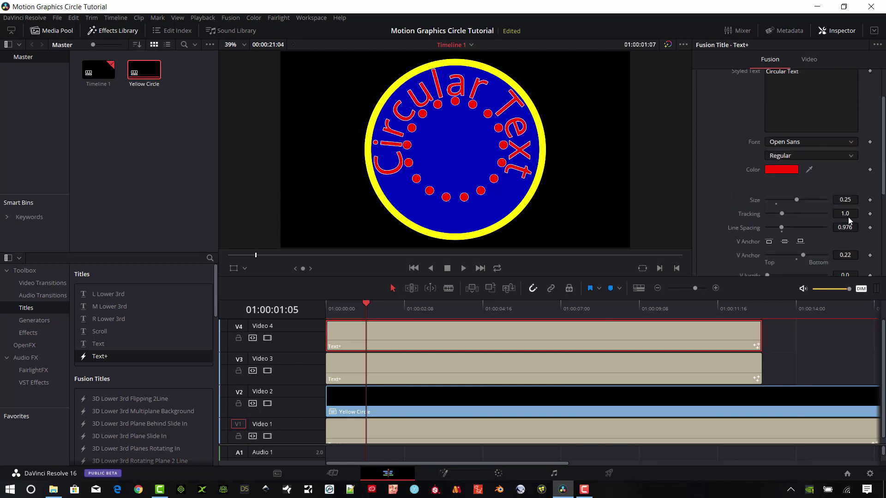
scroll(821, 157, down, 2)
scroll(821, 164, up, 2)
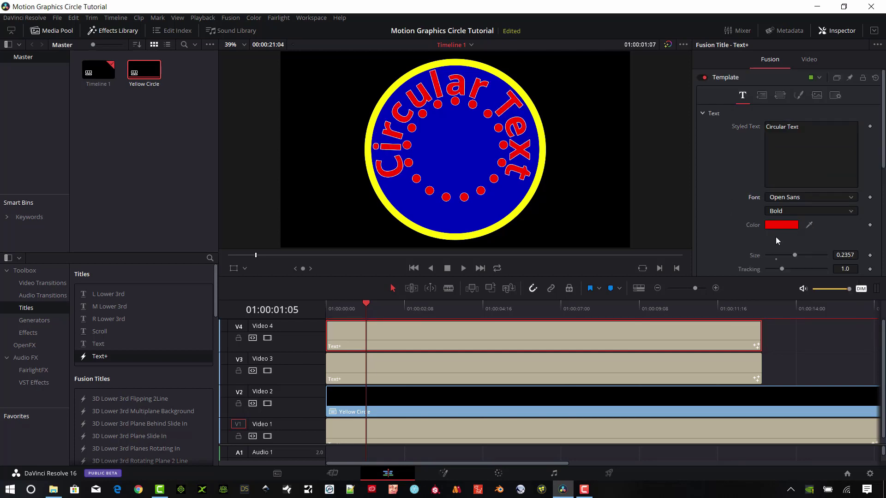
scroll(798, 249, down, 2)
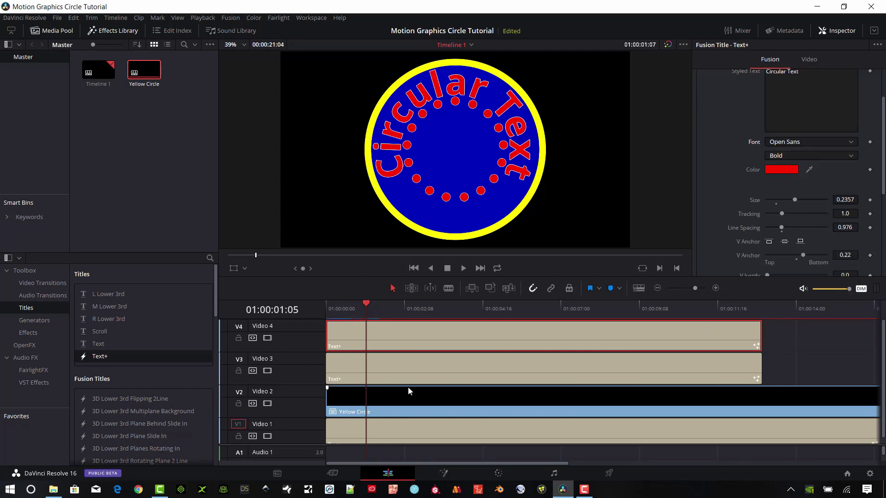
Recolor the ring of dots on Video 3, trying dark purple #55007f before choosing light blue
click(422, 372)
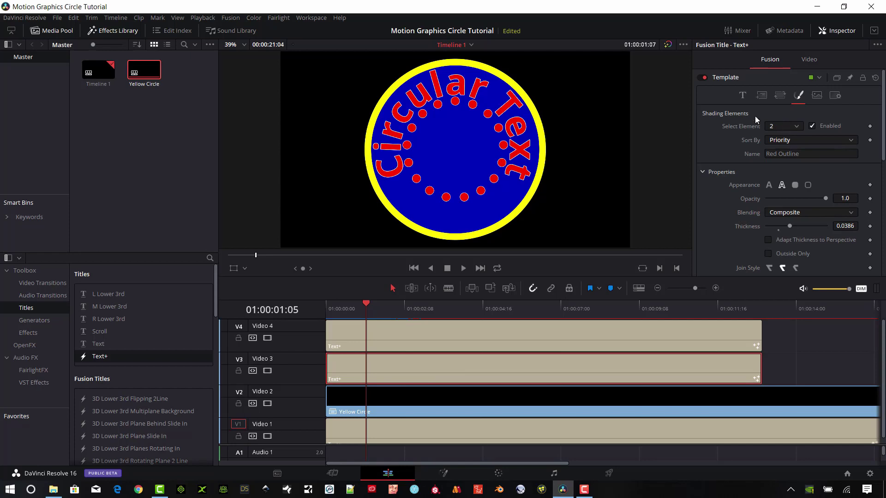
click(742, 95)
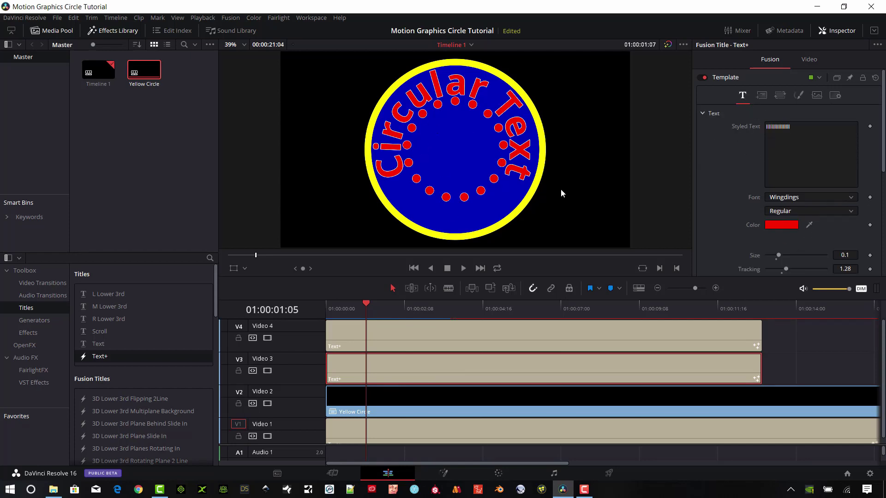
click(793, 227)
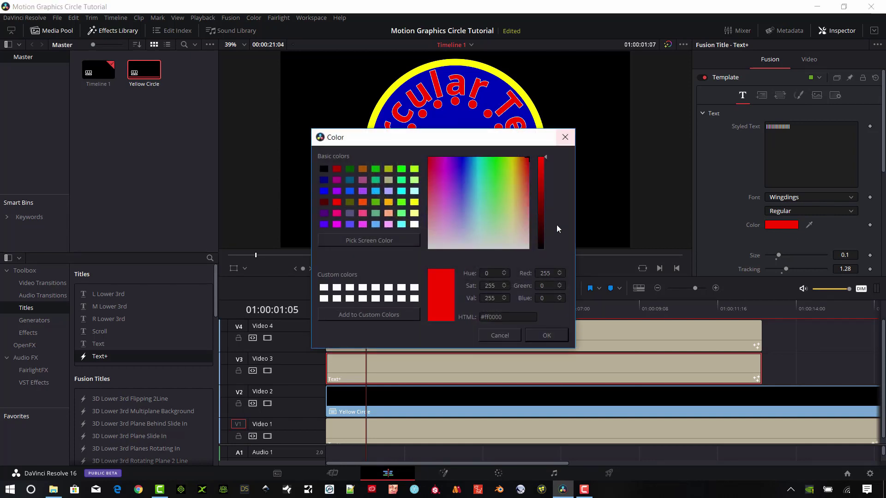
drag(489, 144, 230, 133)
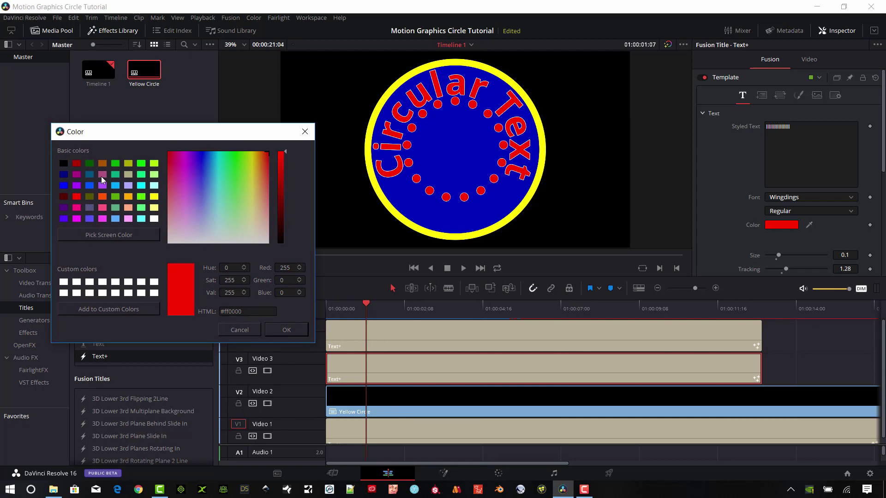
click(64, 208)
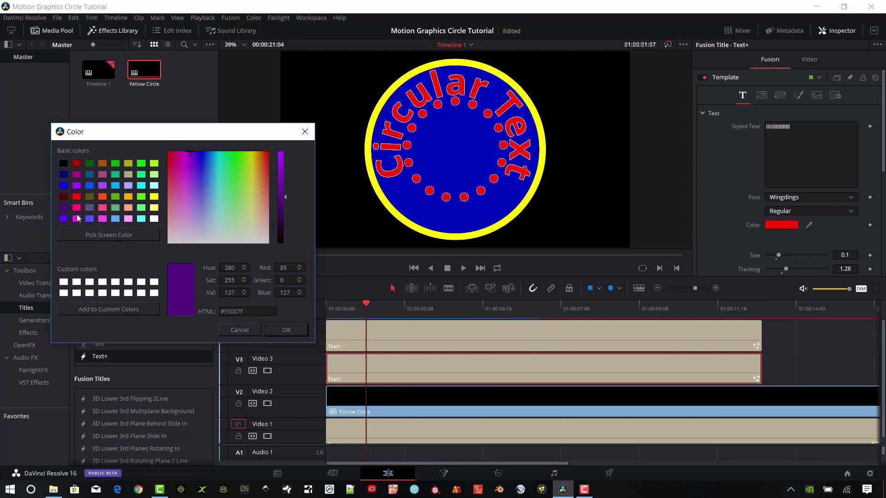
click(285, 330)
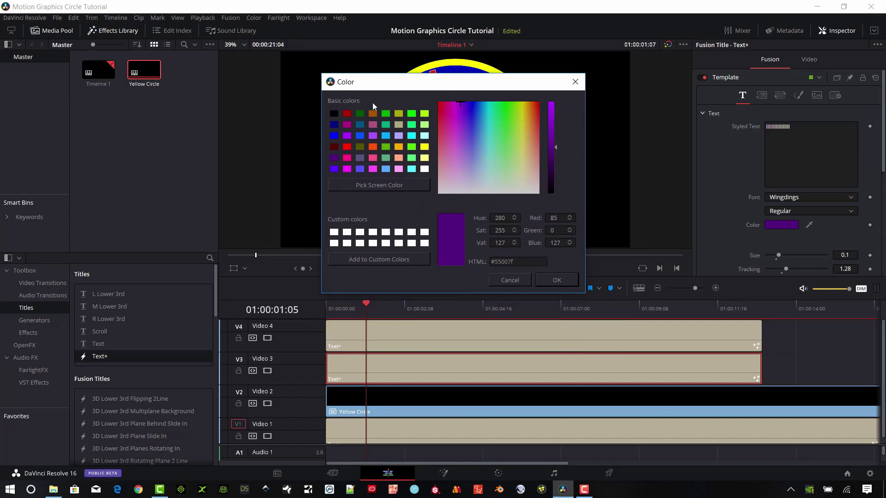
click(385, 170)
click(556, 280)
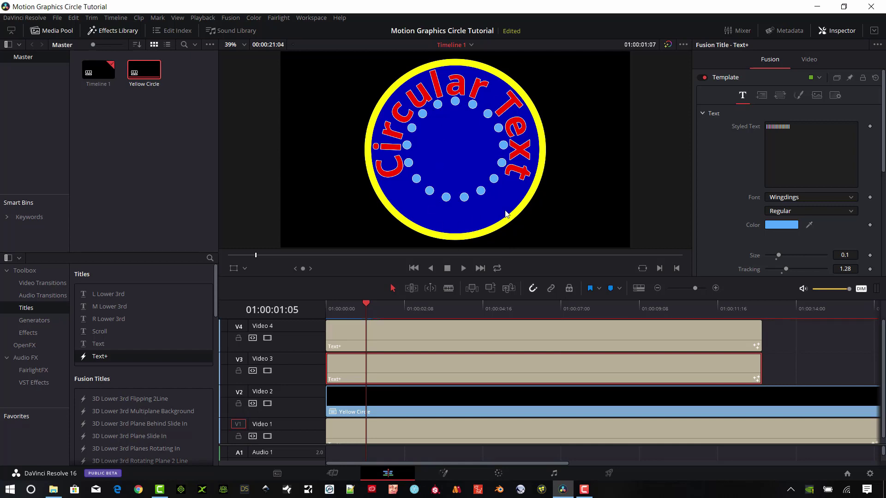
Place the playhead at 01:00:00:10 and select the circular text title on Video 4
drag(392, 305, 429, 323)
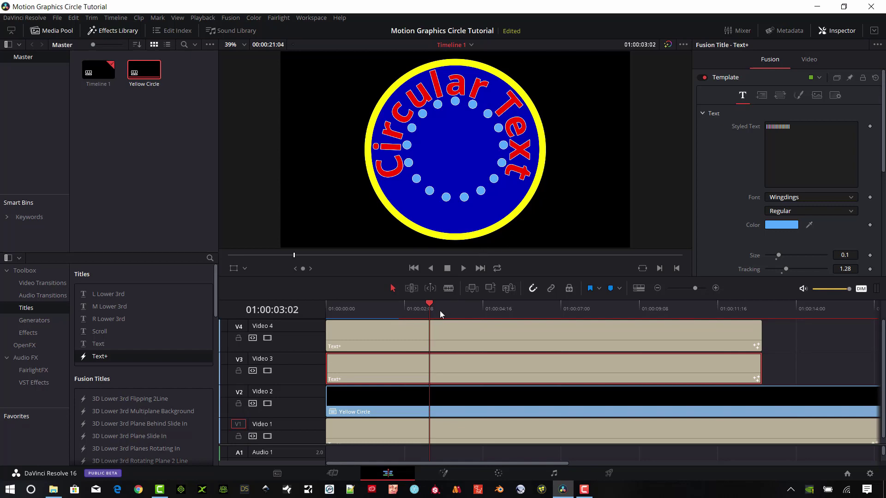
drag(429, 304, 340, 309)
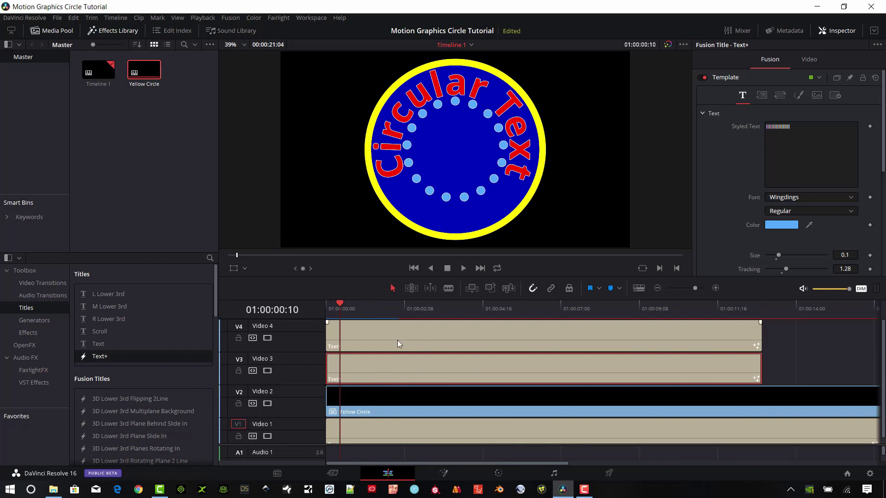
click(383, 334)
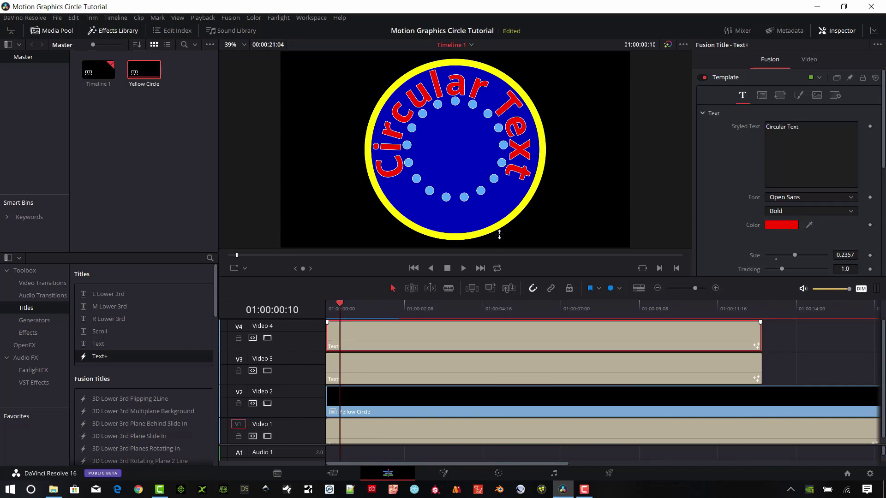
scroll(860, 192, down, 4)
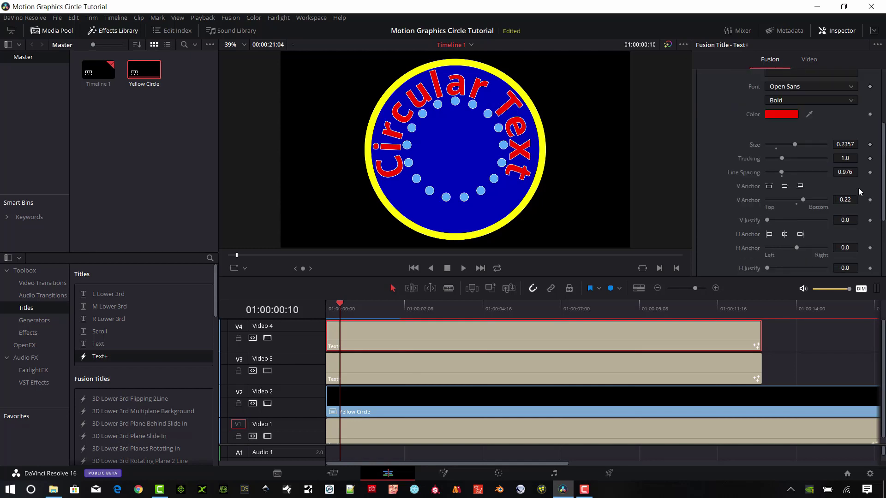
scroll(860, 198, up, 4)
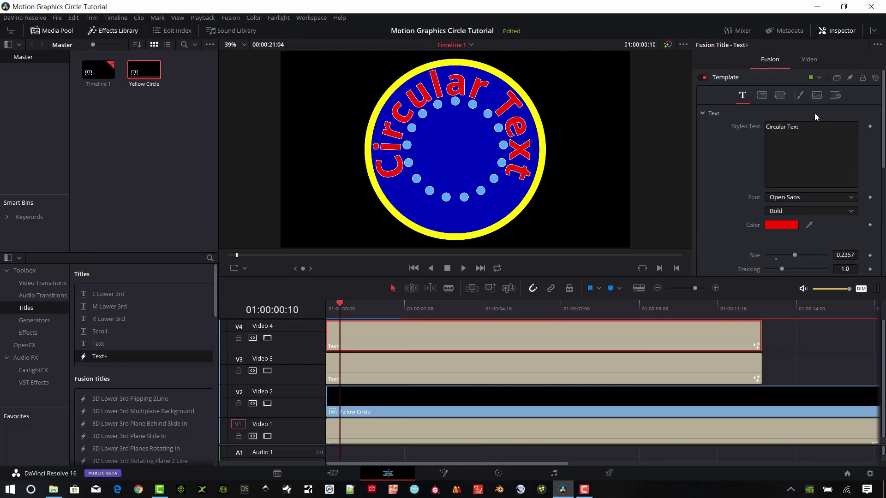
Open the circular text's layout settings and expand its rotation controls for X, Y and Z
click(763, 99)
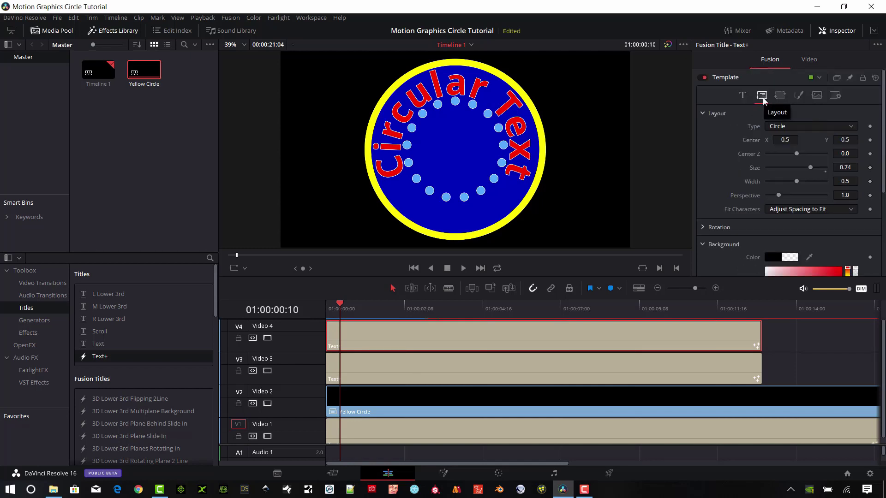
scroll(862, 160, down, 4)
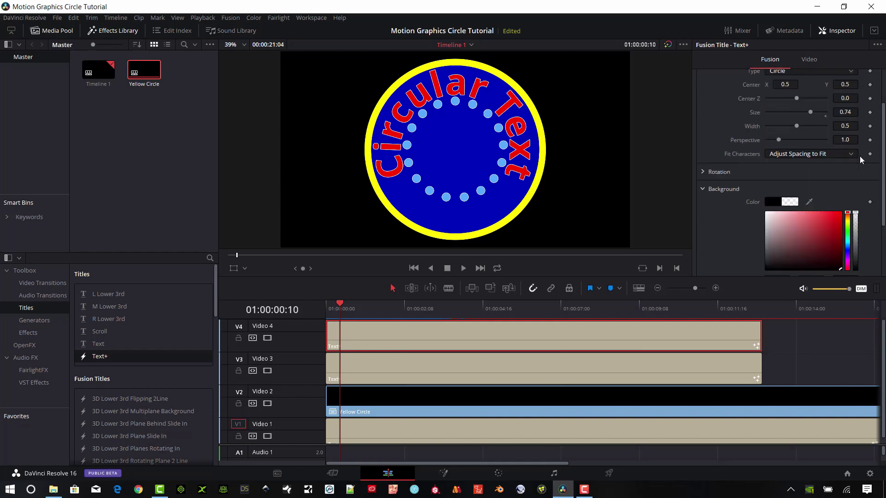
scroll(796, 184, up, 4)
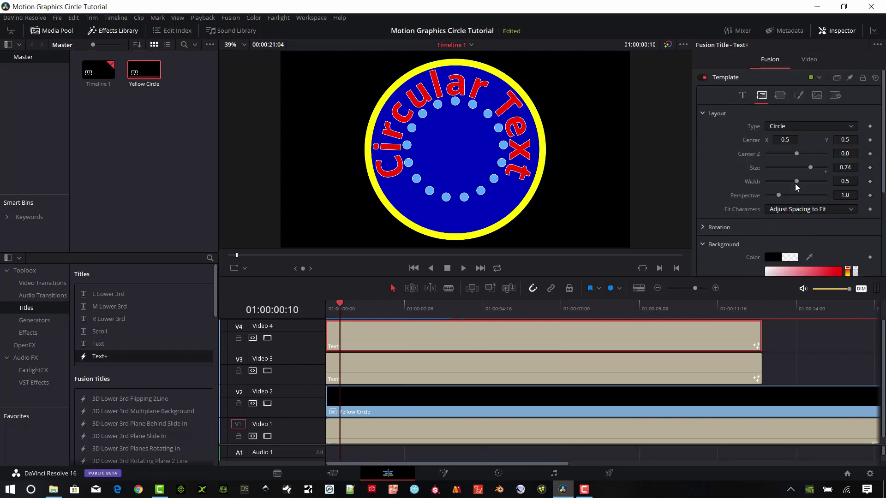
click(703, 226)
scroll(853, 199, down, 4)
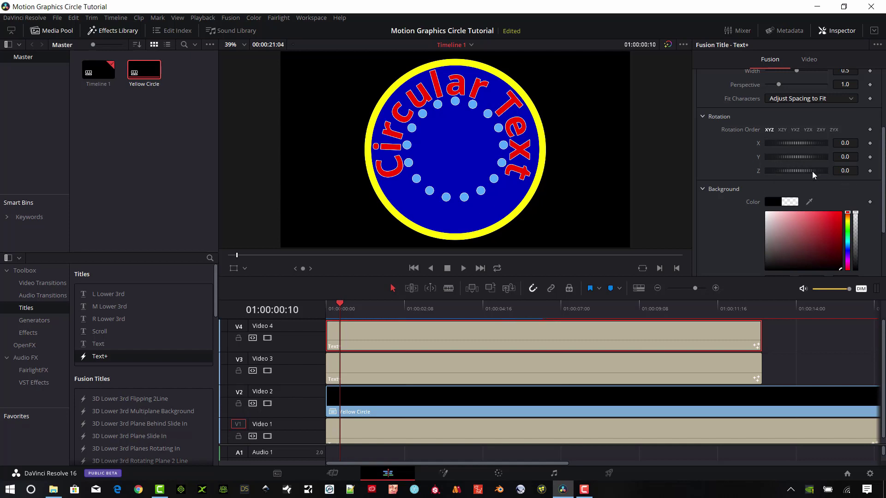
scroll(813, 174, up, 4)
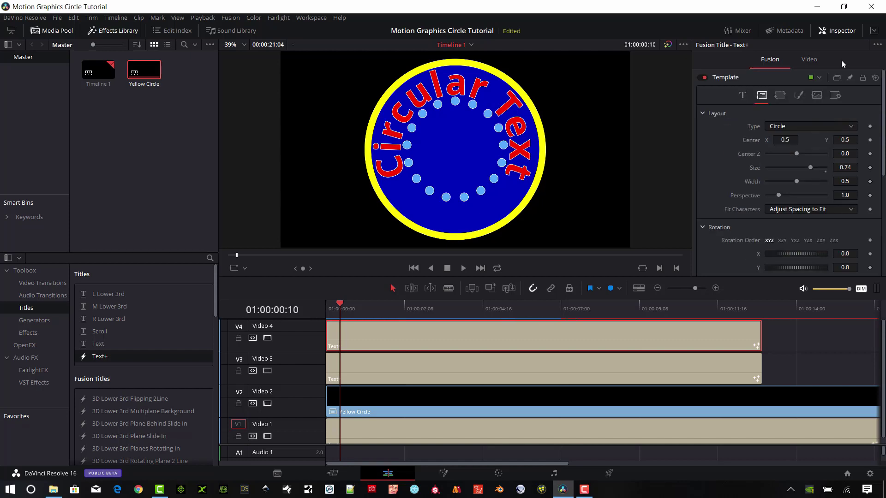
Try the clip transform's rotation angle at about -59.48 on the circular text, reset it and return to the title's layout settings
click(810, 59)
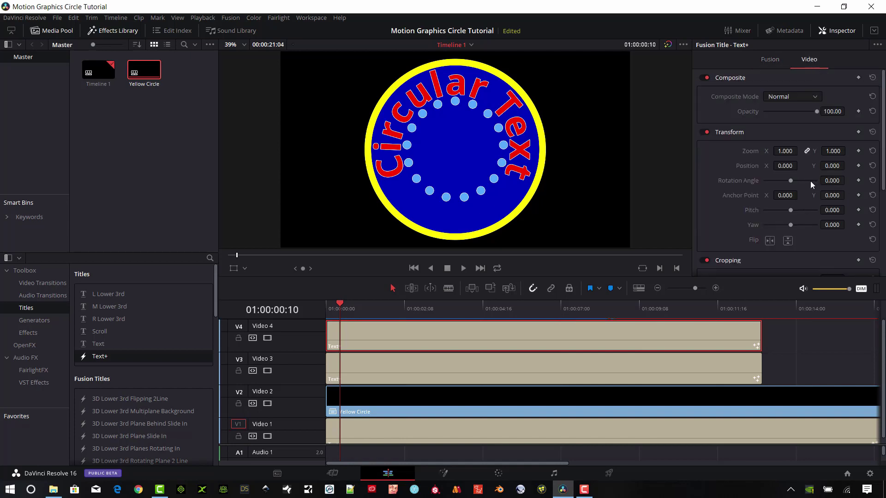
drag(788, 178, 787, 182)
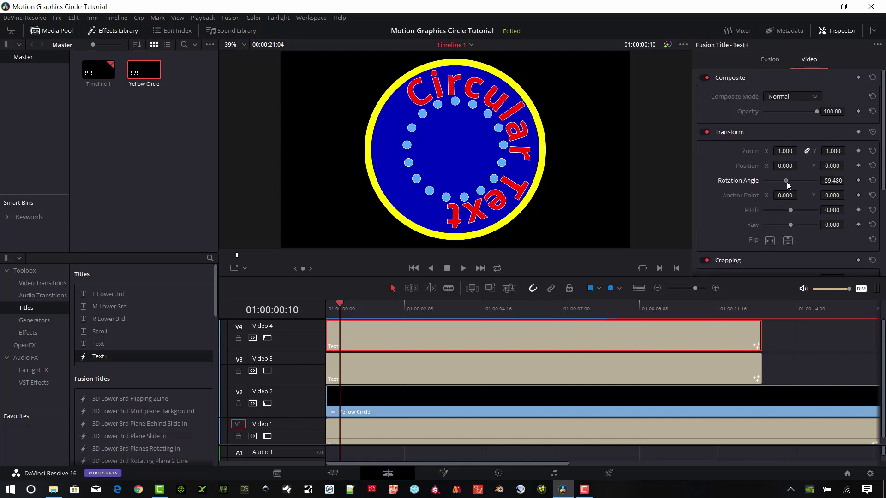
click(872, 180)
click(779, 60)
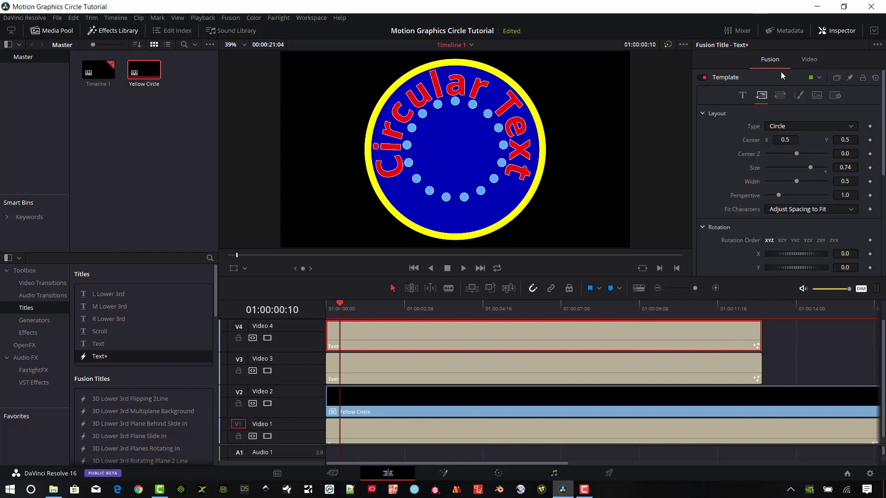
Try rotating the circular text's layout about Z to about -26.1 and reset the Z rotation to 0.0
scroll(808, 212, down, 3)
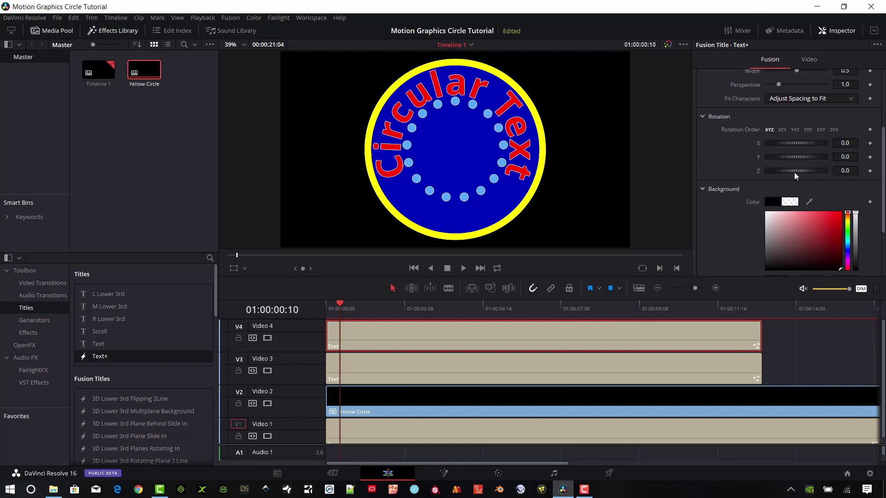
drag(792, 175, 787, 176)
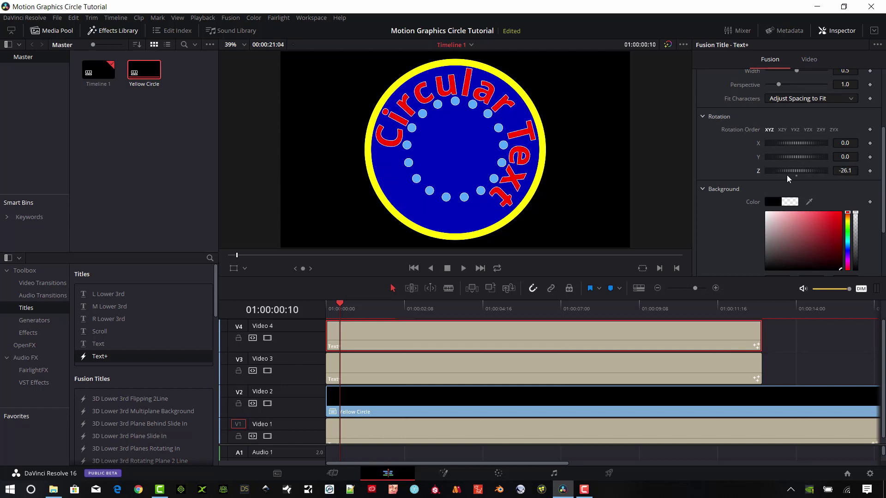
drag(843, 174, 852, 178)
click(851, 189)
double_click(811, 170)
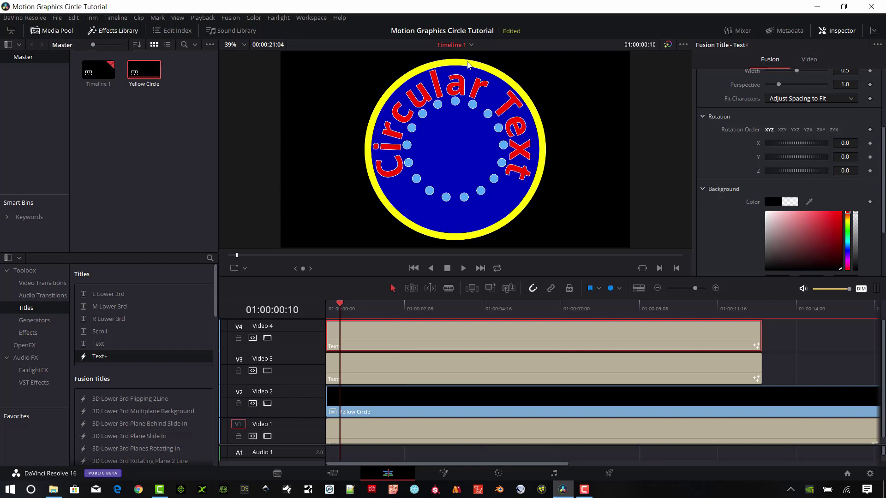
Keyframe the circular text's Z rotation at 0.0 at 01:00:00:21 and at about -1160.9 at 01:00:07:01
mouse_move(339, 308)
mouse_down()
mouse_move(327, 309)
mouse_move(355, 309)
mouse_up()
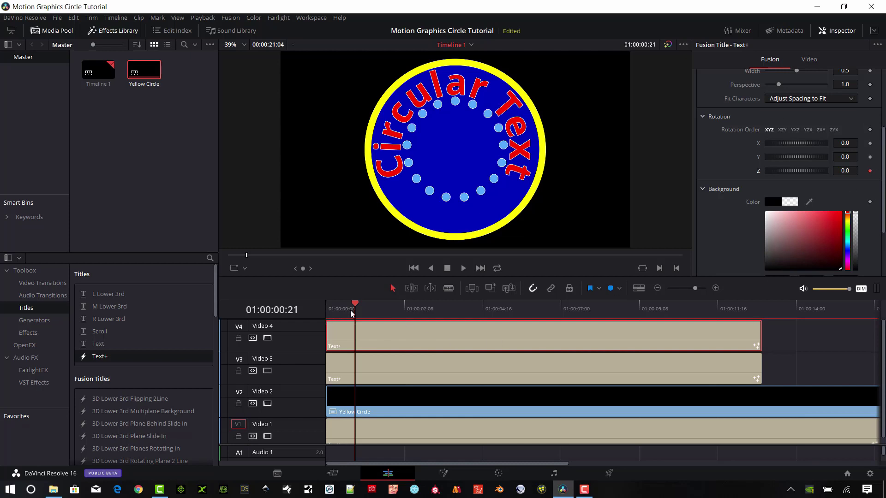
drag(355, 308, 563, 313)
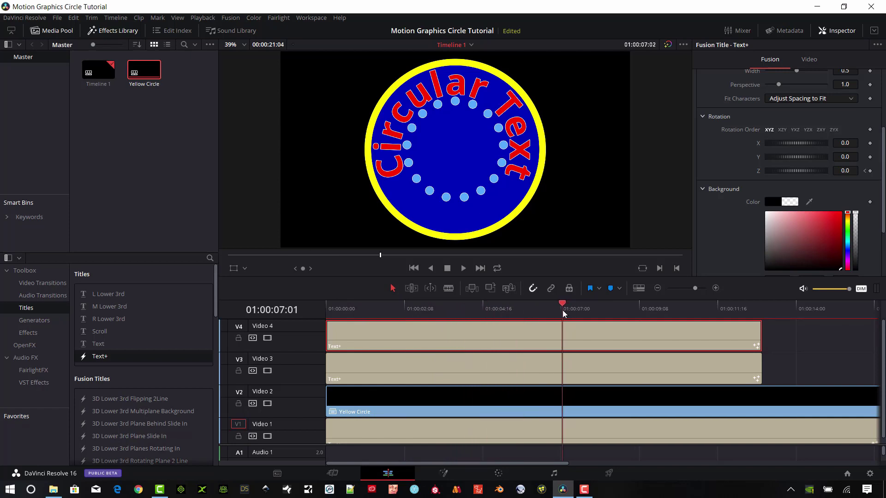
click(844, 170)
drag(808, 172, 603, 191)
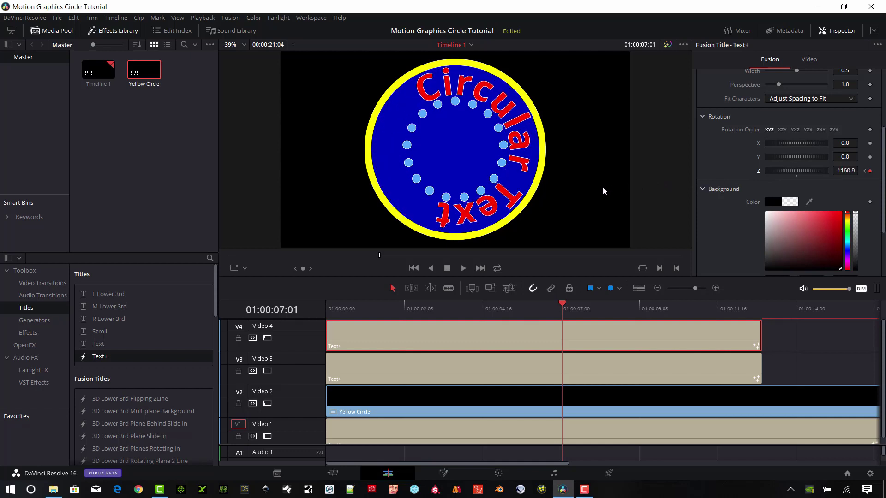
Add Z rotation keyframes to the circular text: about -1033.1 at 01:00:08:16, -1106.1 at 01:00:09:13 and -1077.4 at 01:00:10:08
drag(561, 307, 618, 343)
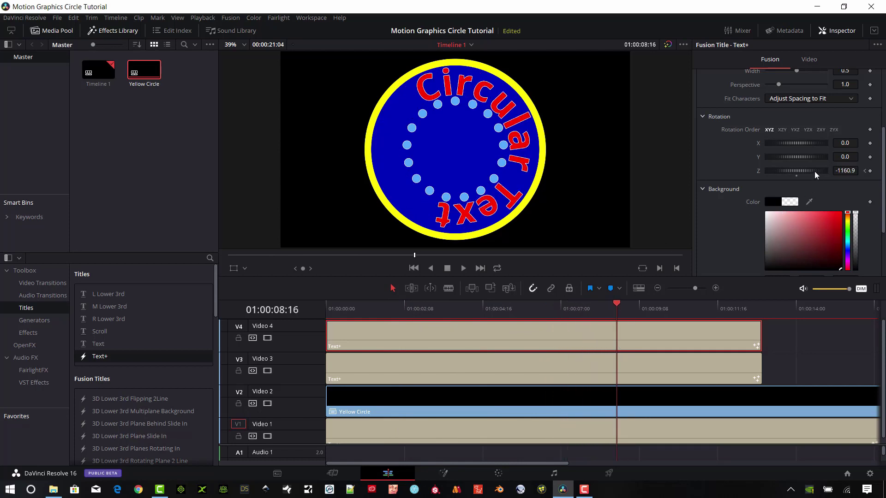
drag(815, 174, 838, 178)
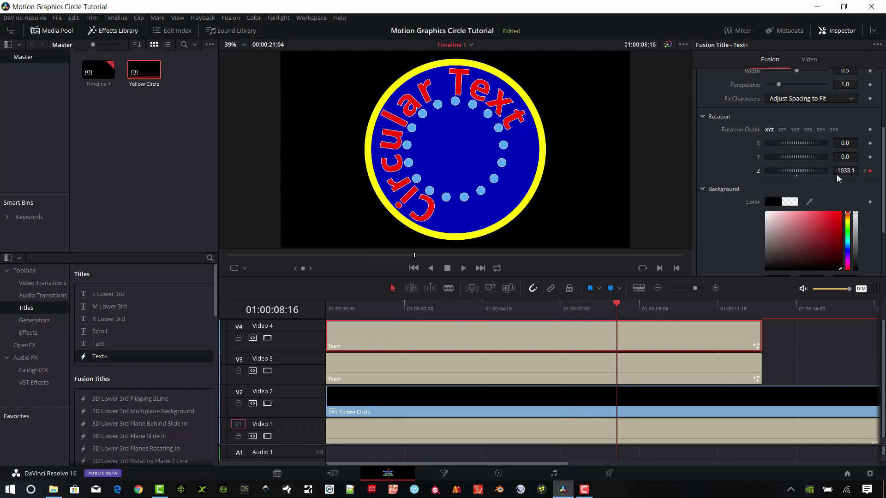
click(647, 312)
drag(789, 174, 777, 180)
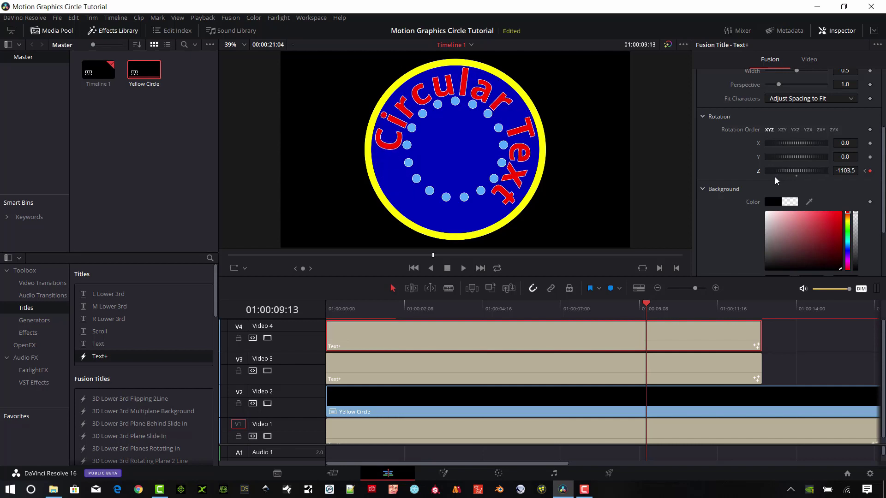
click(672, 309)
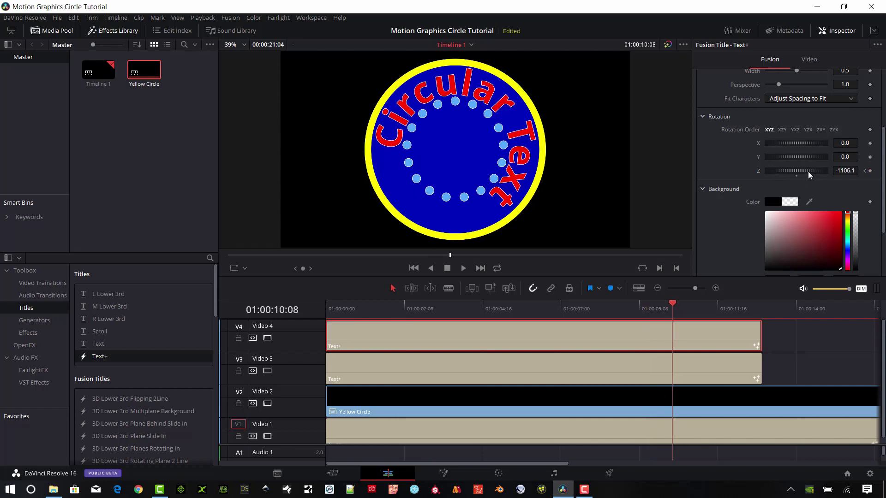
drag(808, 174, 814, 177)
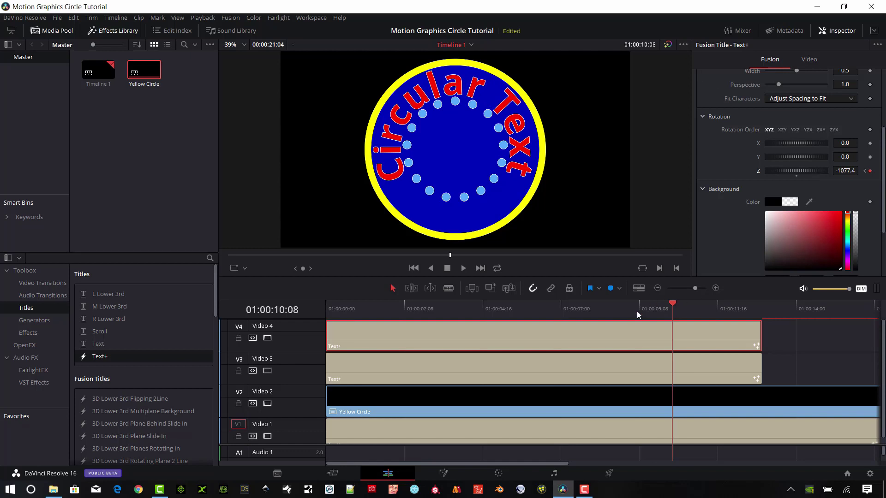
Keyframe the Z rotation of the dot ring on Video 3 at 0.0 at 01:00:00:19 and at about 446.1 at 01:00:08:20
click(364, 373)
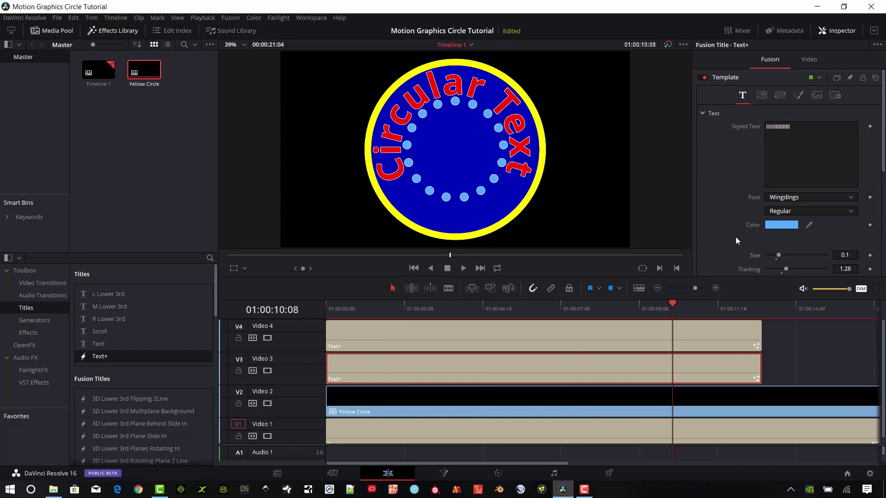
click(761, 96)
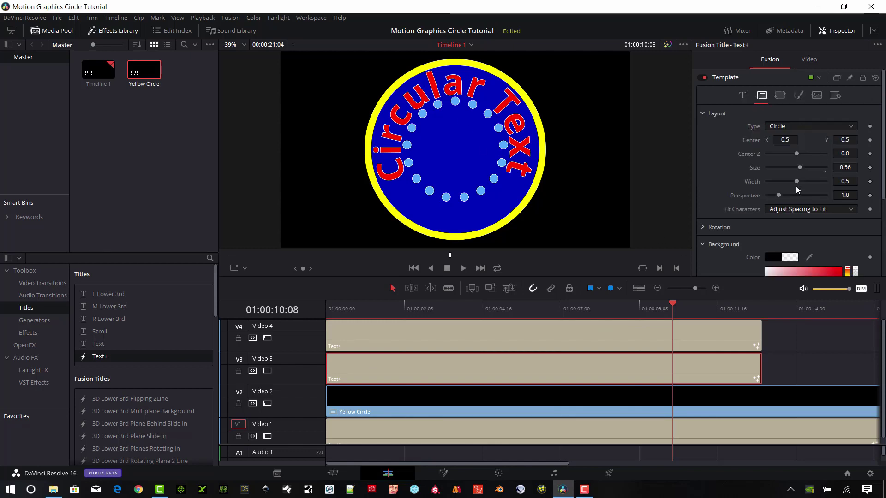
click(352, 310)
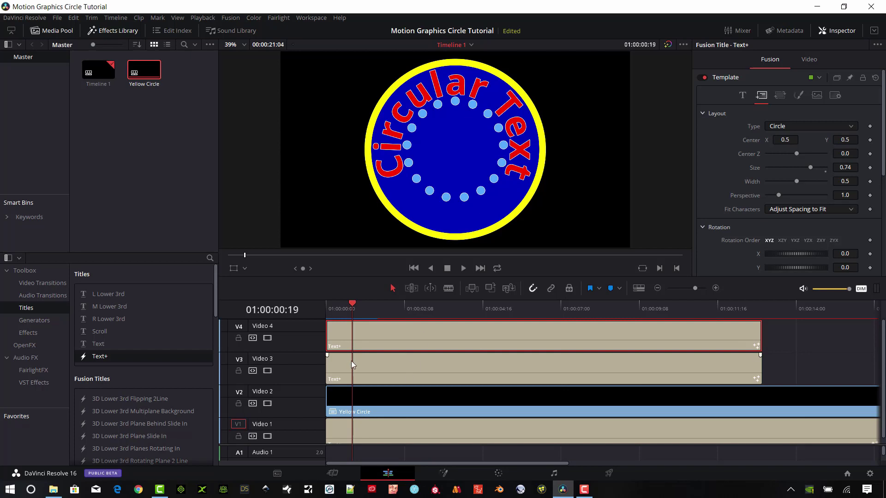
click(372, 371)
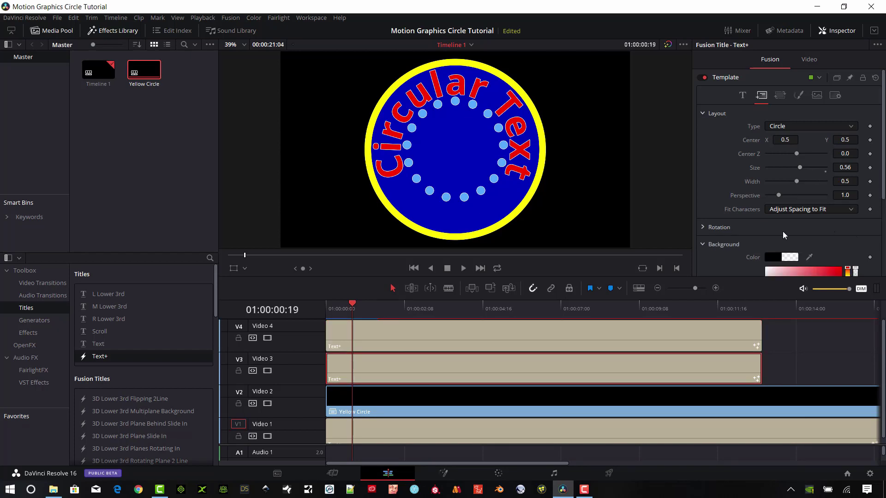
click(703, 227)
scroll(760, 238, down, 4)
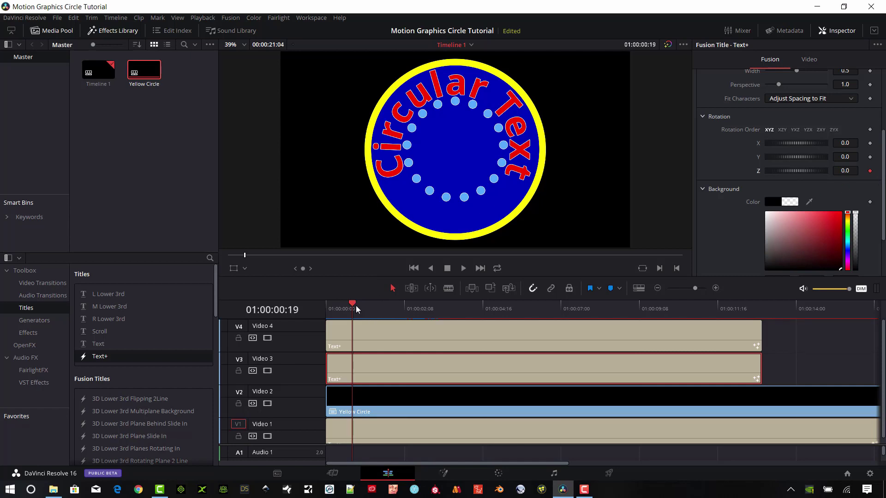
drag(357, 309, 624, 307)
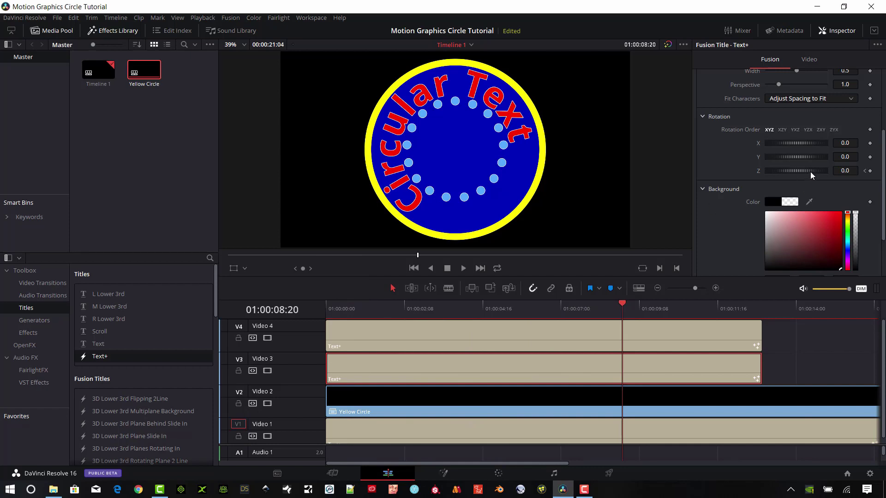
mouse_move(806, 171)
mouse_down()
mouse_move(830, 180)
mouse_move(795, 177)
mouse_move(814, 178)
mouse_up()
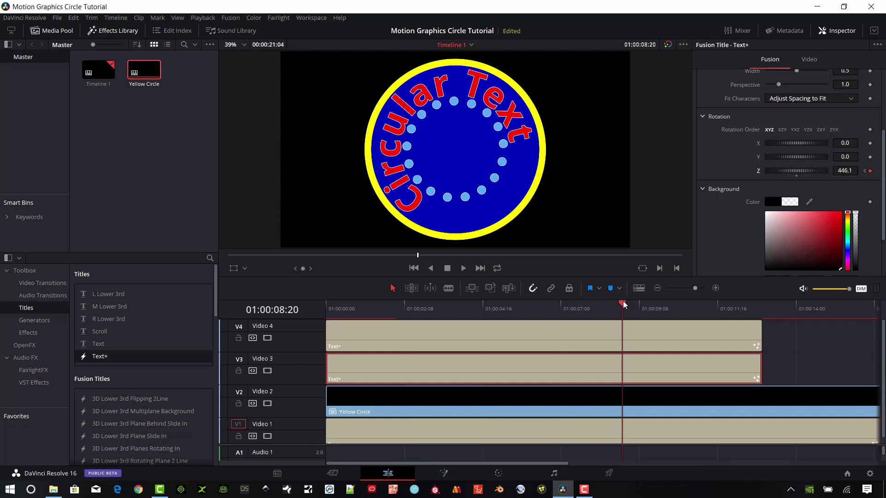
Place the playhead at 01:00:11:00 and add a timeline marker there
drag(587, 310, 690, 349)
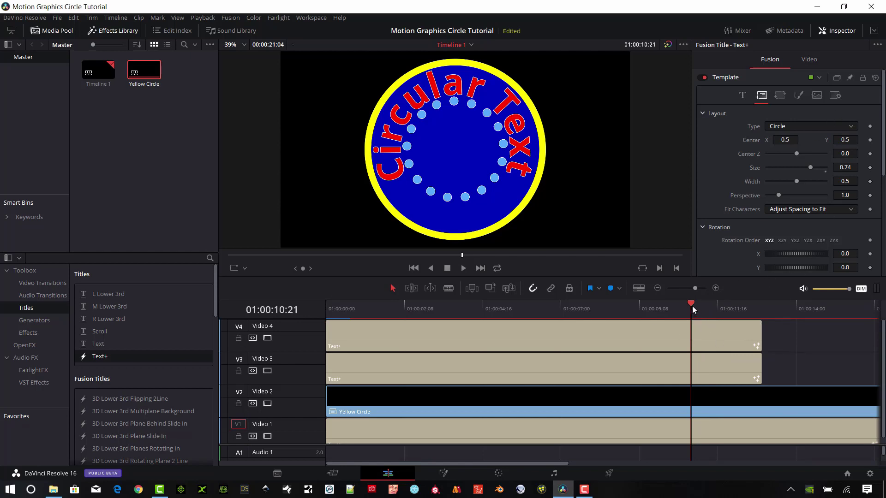
drag(692, 305, 696, 306)
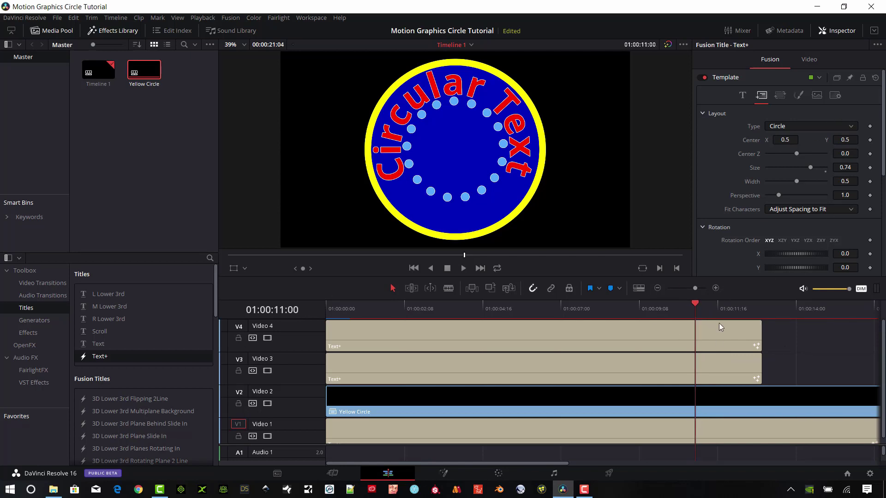
scroll(789, 347, down, 1)
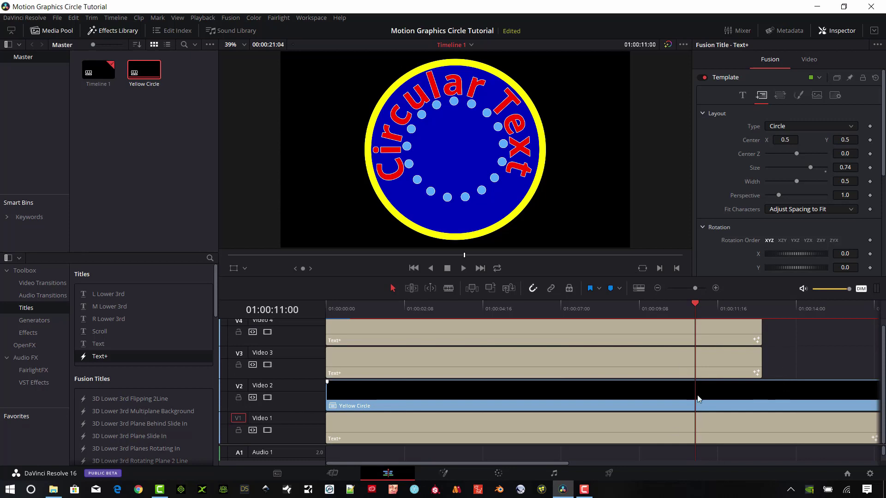
click(611, 289)
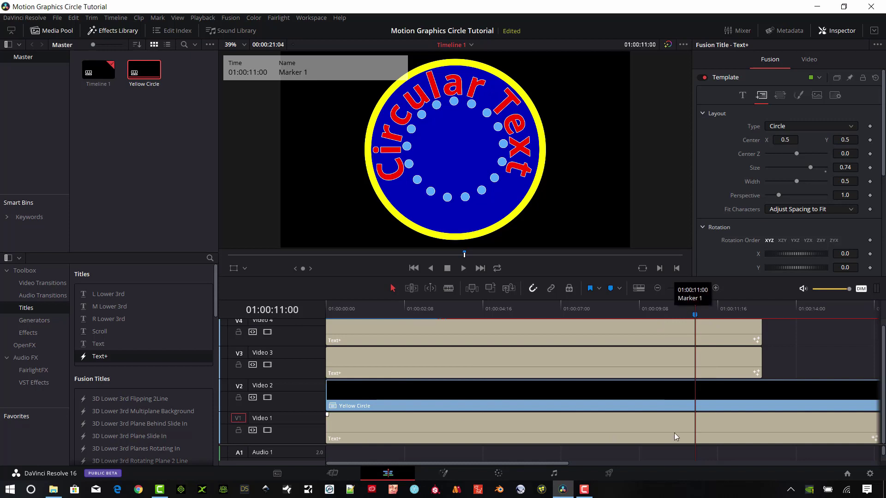
Keyframe the Y rotation of the blue circle on Video 1 at 0.0 at 01:00:11:00 and at 810.0 at 01:00:16:03
click(644, 428)
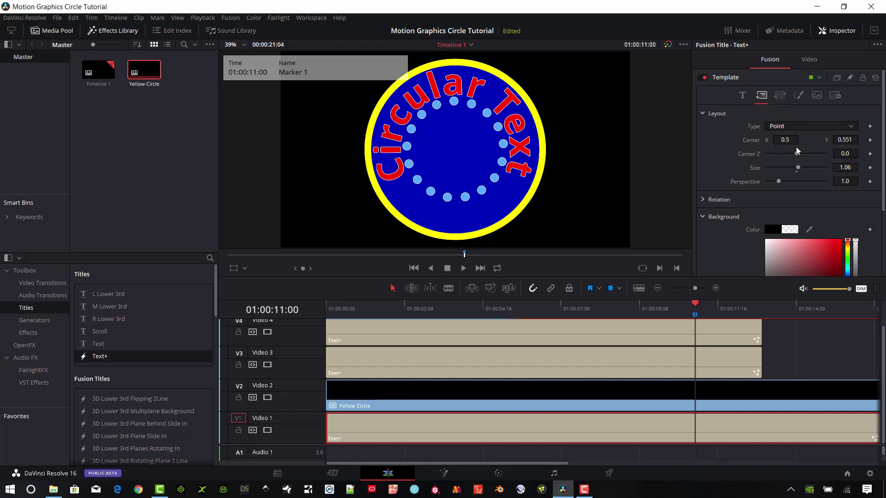
scroll(845, 194, down, 4)
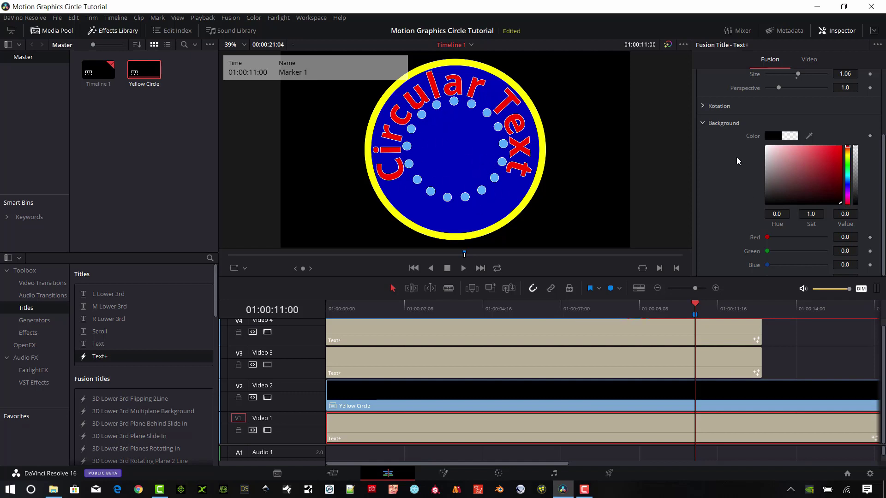
click(702, 106)
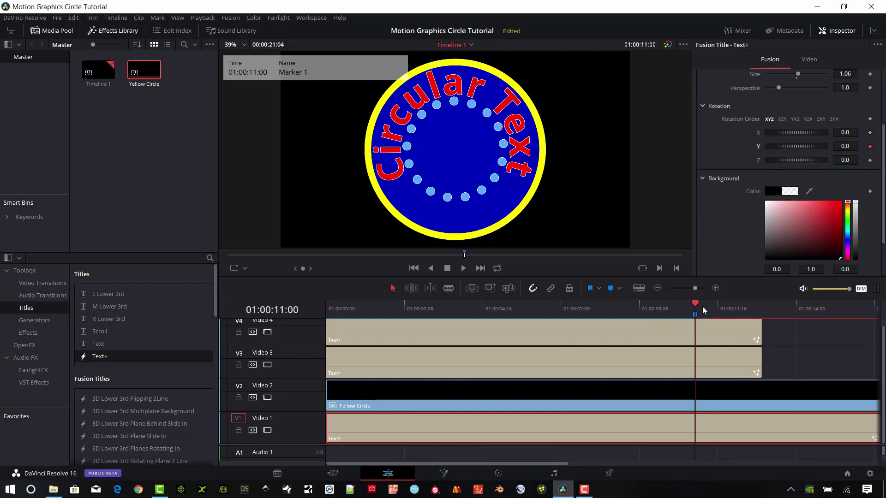
drag(696, 308, 868, 329)
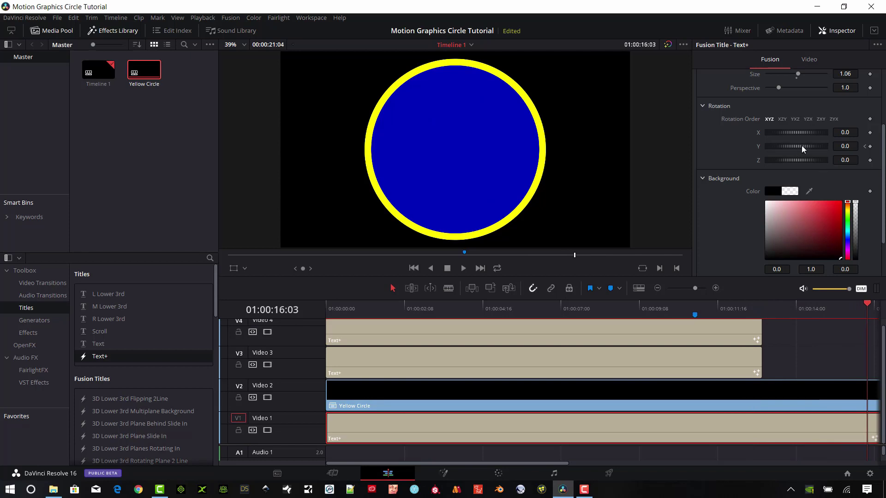
drag(805, 149, 848, 146)
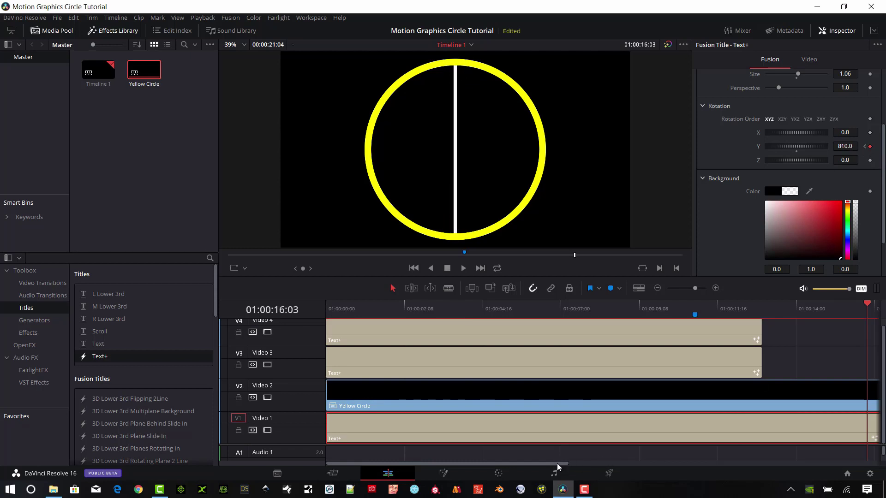
Keyframe the blue circle's size at 1.06 at 01:00:16:03 and shrink it to the minimum at 01:00:17:04
drag(557, 467, 642, 467)
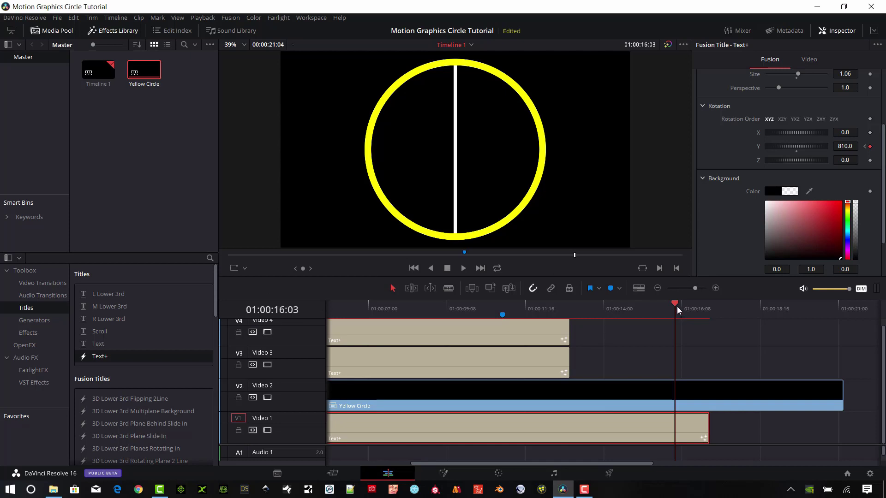
scroll(811, 190, up, 3)
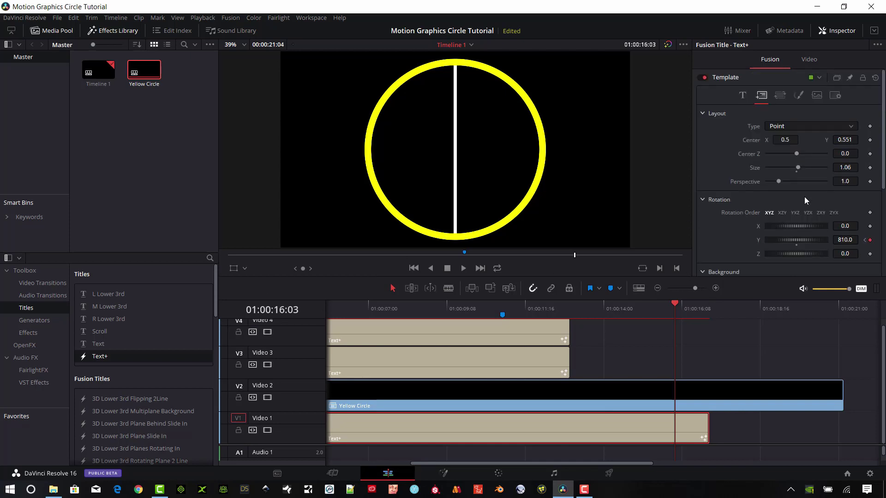
click(869, 168)
mouse_move(710, 306)
mouse_down()
mouse_move(723, 306)
mouse_move(710, 309)
mouse_up()
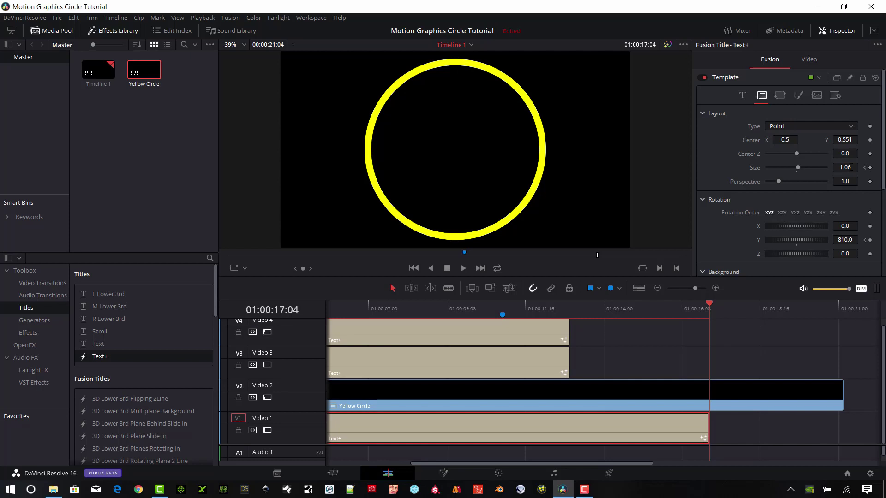
drag(798, 169, 762, 171)
Trim the ends of the Text+ clips on Video 4 and Video 3 back to the marker at 01:00:11:00
mouse_move(702, 308)
mouse_down()
mouse_move(425, 306)
mouse_move(565, 326)
mouse_move(508, 326)
mouse_up()
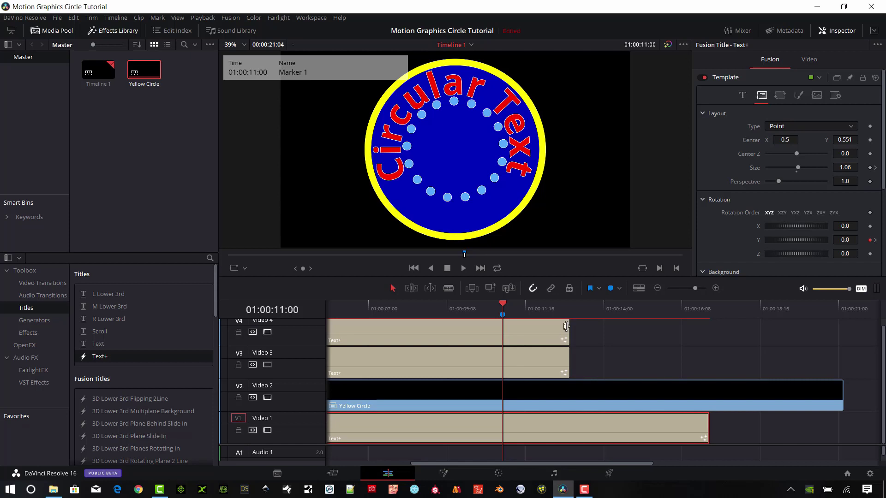
drag(566, 328, 503, 330)
drag(568, 362, 508, 346)
mouse_move(503, 308)
mouse_down()
mouse_move(484, 306)
mouse_move(525, 309)
mouse_move(502, 317)
mouse_move(510, 311)
mouse_up()
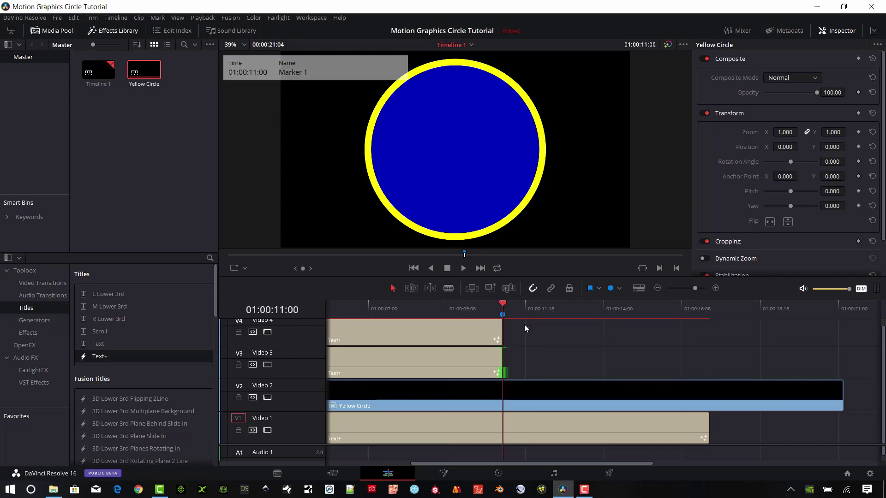
Extend the ends of the Video 3 and Video 4 clips to 01:00:11:02 and check the frame at the marker
key(Right)
key(Right)
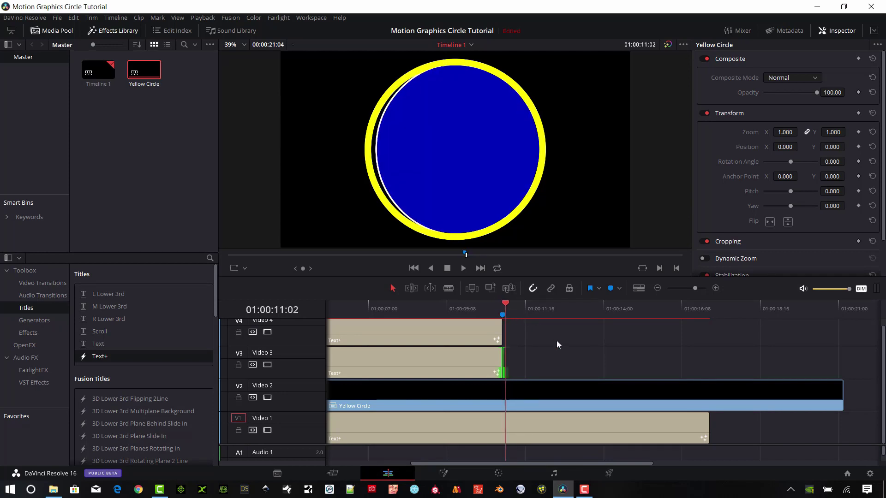
key(e)
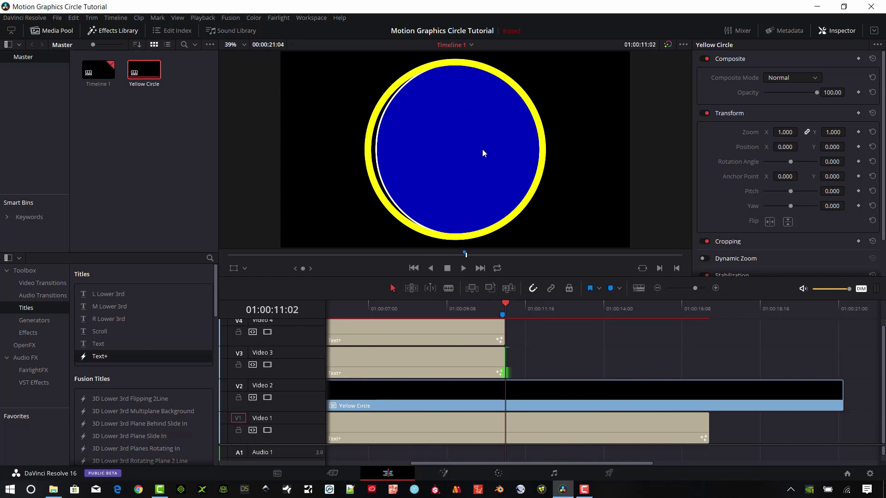
mouse_move(506, 308)
mouse_down()
mouse_move(441, 308)
mouse_move(502, 309)
mouse_up()
click(485, 199)
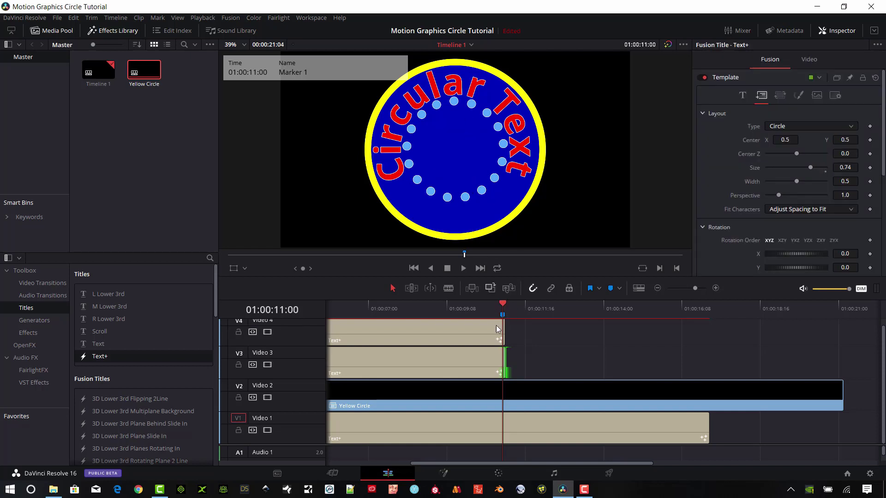
Keyframe the left crop of the Yellow Circle clip on Video 2 at 0 at 01:00:17:04 and at 1920 at 01:00:18:02
click(514, 308)
drag(474, 308, 711, 360)
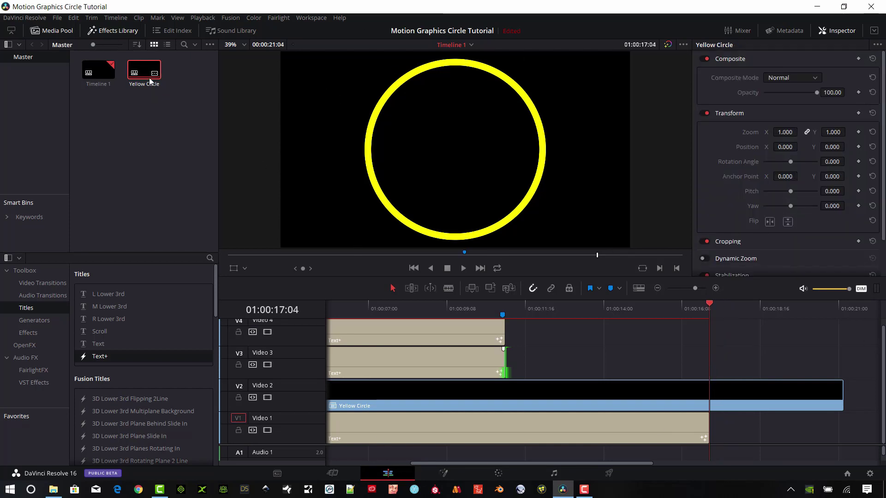
scroll(610, 320, right, 3)
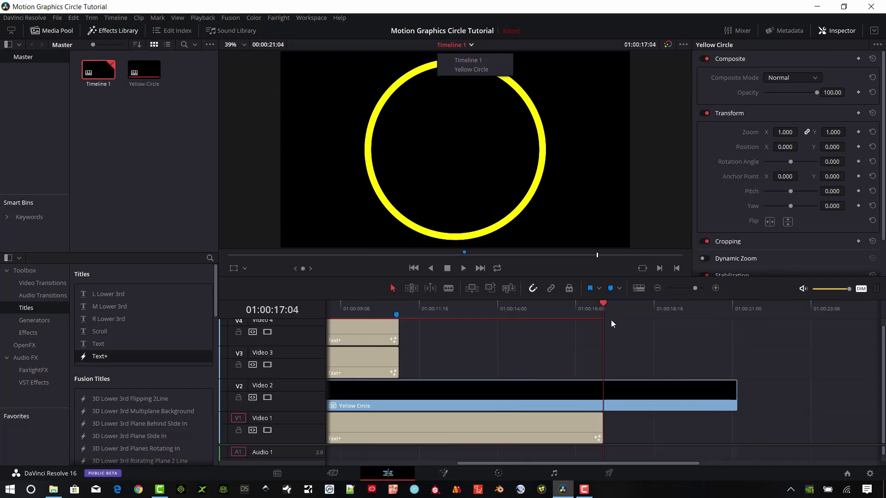
click(495, 401)
click(494, 401)
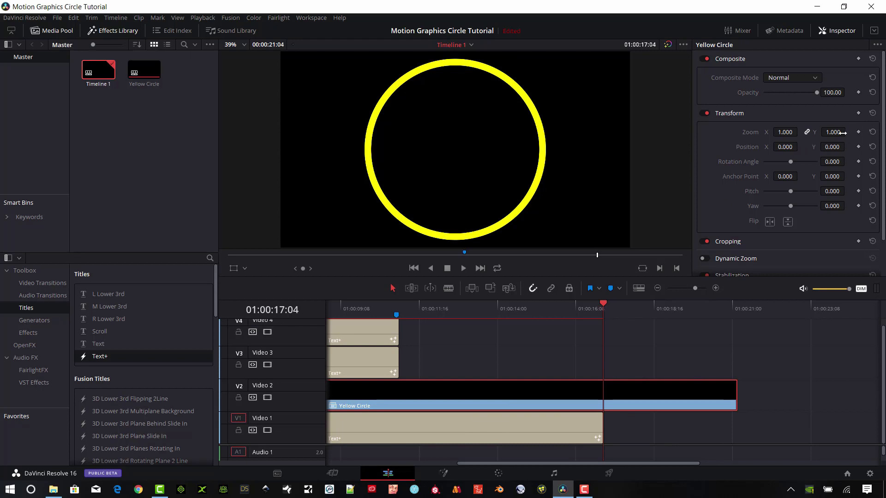
scroll(766, 199, down, 3)
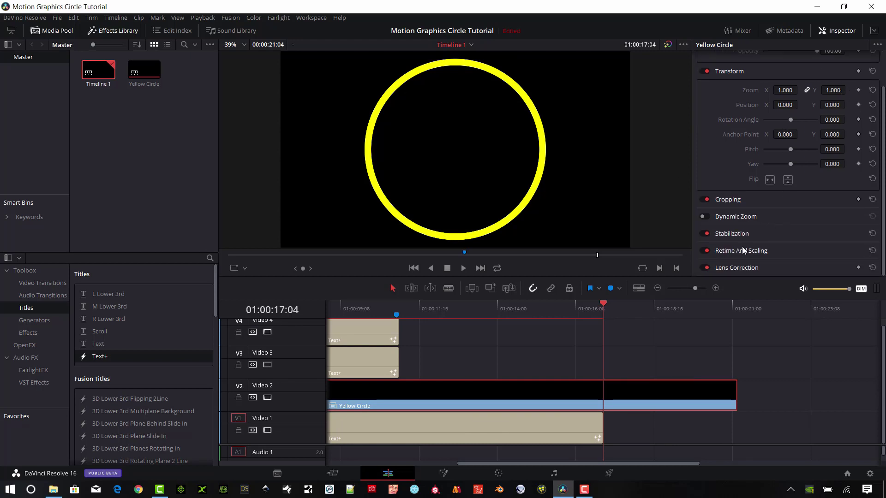
click(732, 200)
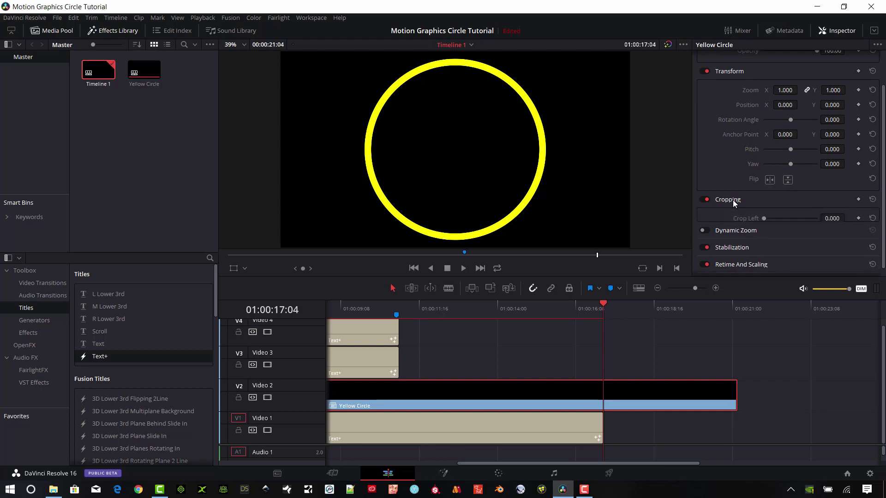
scroll(720, 219, down, 4)
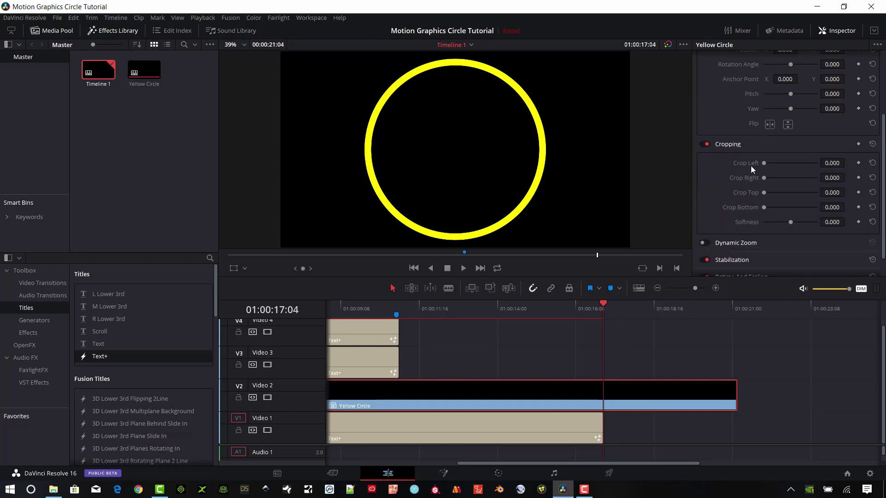
click(858, 163)
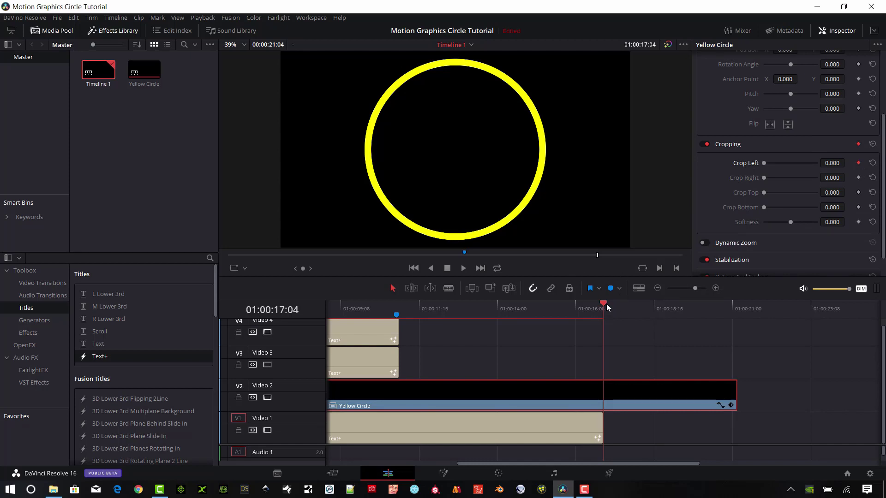
drag(605, 303, 635, 311)
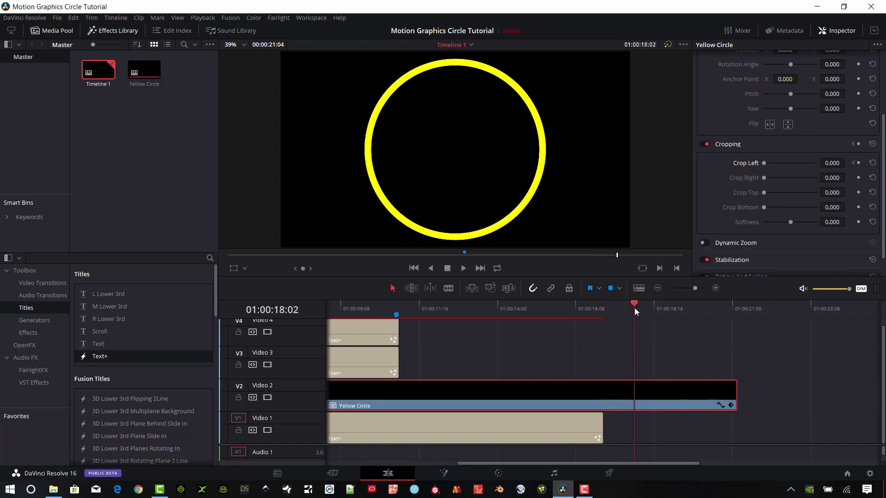
drag(768, 161, 811, 169)
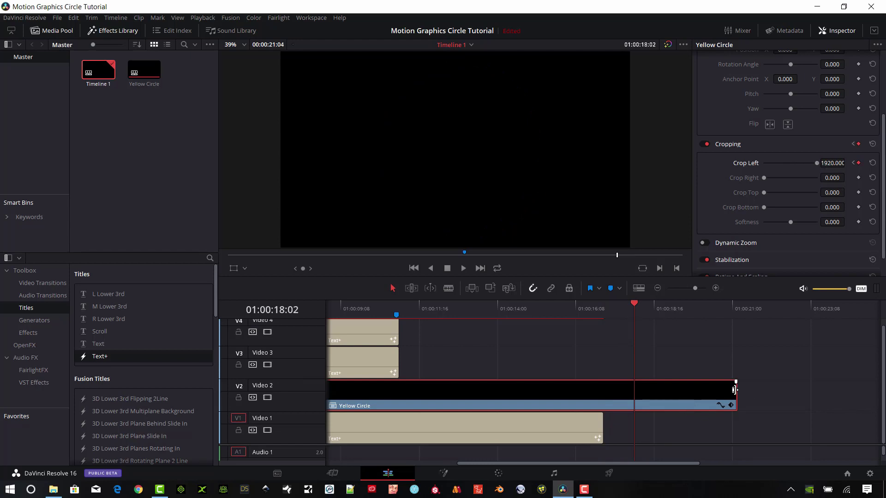
Trim the end of the Yellow Circle clip to 01:00:18:02 and return the playhead to the start of the timeline
drag(734, 389, 635, 394)
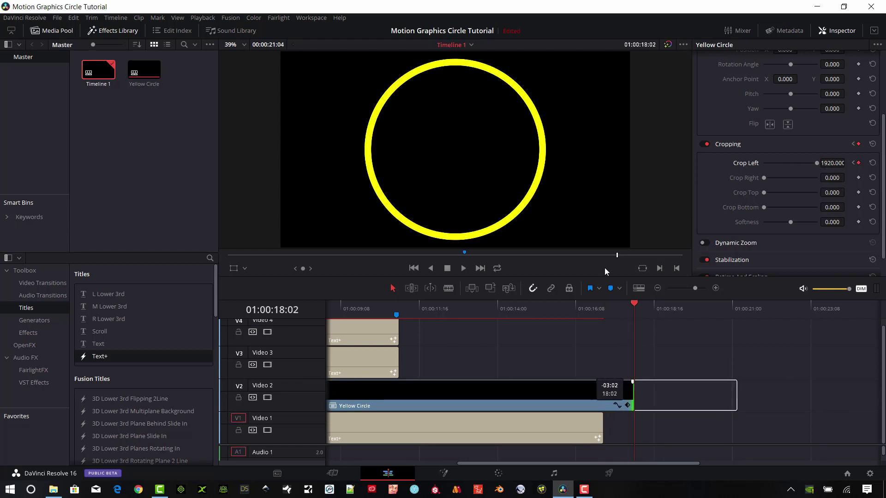
mouse_move(347, 308)
mouse_down()
mouse_move(320, 311)
mouse_move(586, 347)
mouse_move(876, 343)
mouse_move(400, 348)
mouse_move(480, 356)
mouse_move(354, 337)
mouse_up()
key(Home)
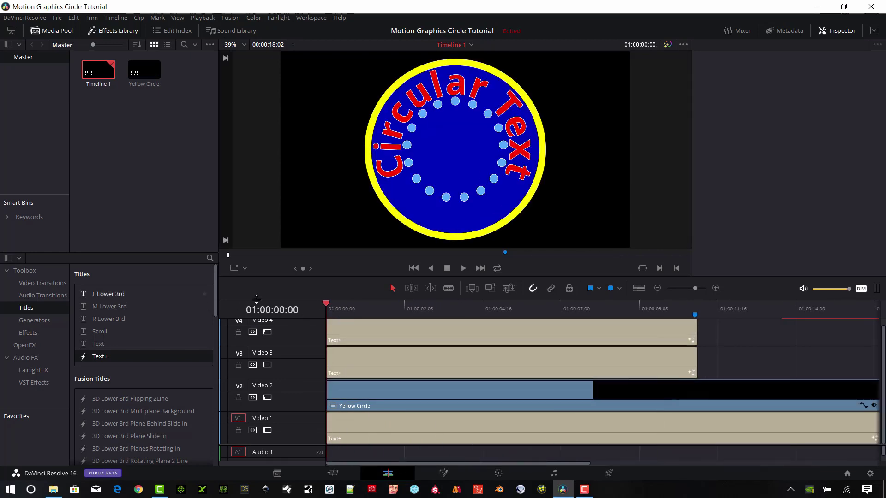
Review the circular text and dot ring animation at several points up to the marker at 01:00:11:00
click(333, 330)
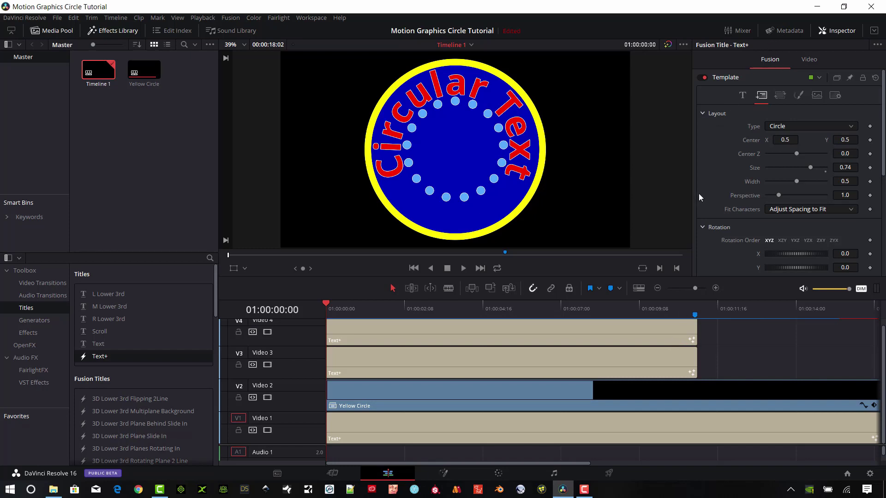
drag(611, 309, 641, 306)
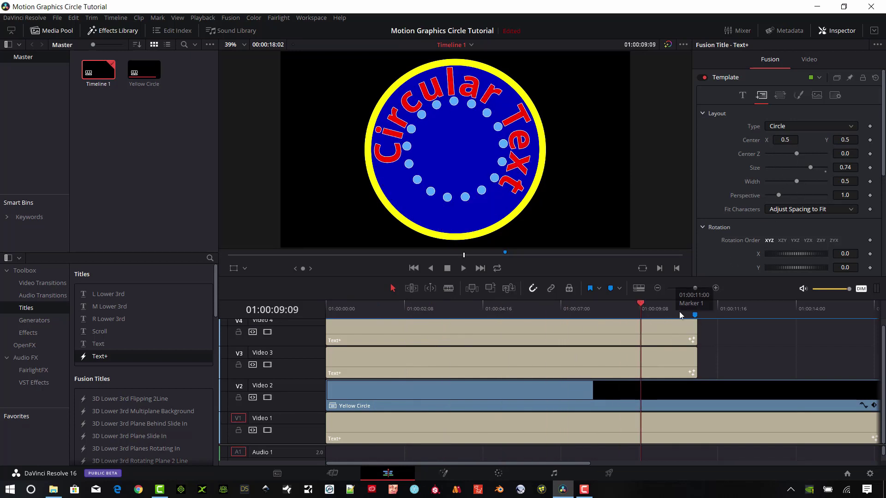
drag(640, 307, 516, 334)
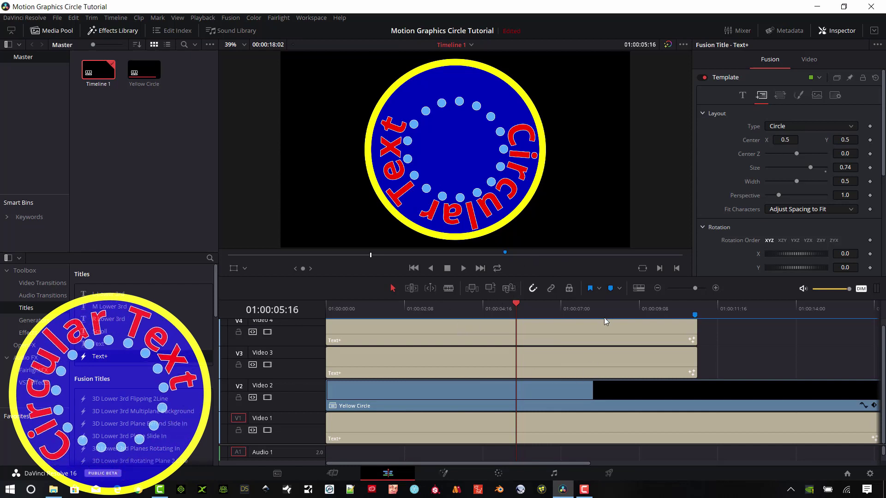
click(695, 304)
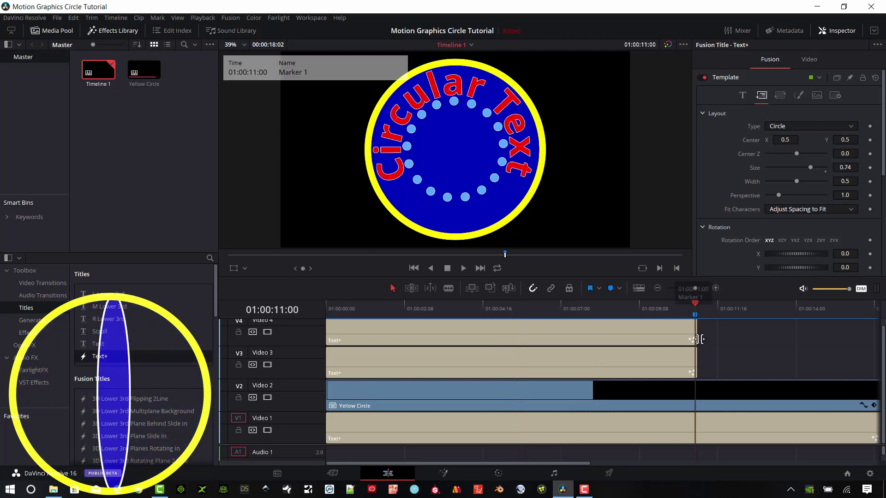